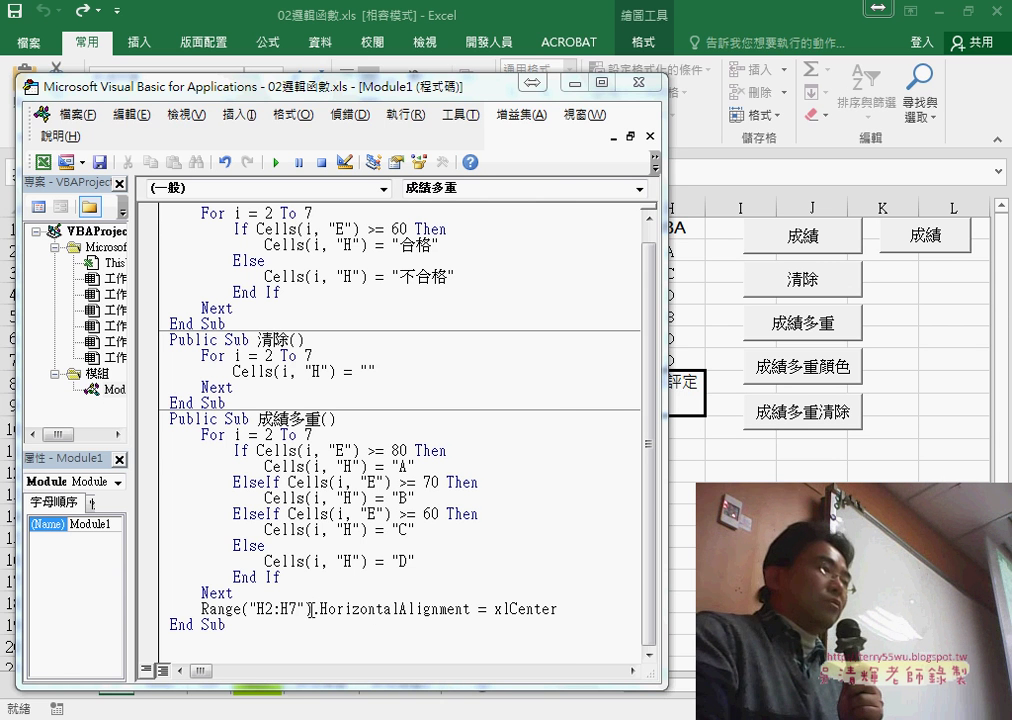
# Step: Retype the last line as .HorizontalAlignment = using autocomplete and open its F1 help page
pyautogui.moveTo(311, 609); pyautogui.dragTo(565, 607)
pyautogui.write('.')
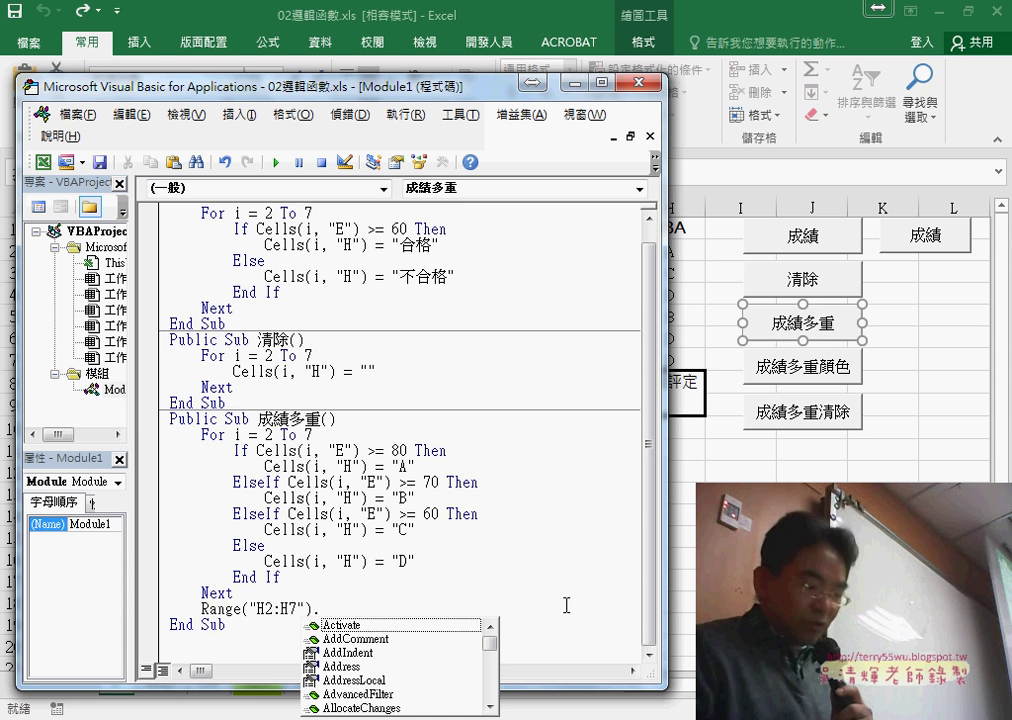
pyautogui.write('H')
pyautogui.press('Down')
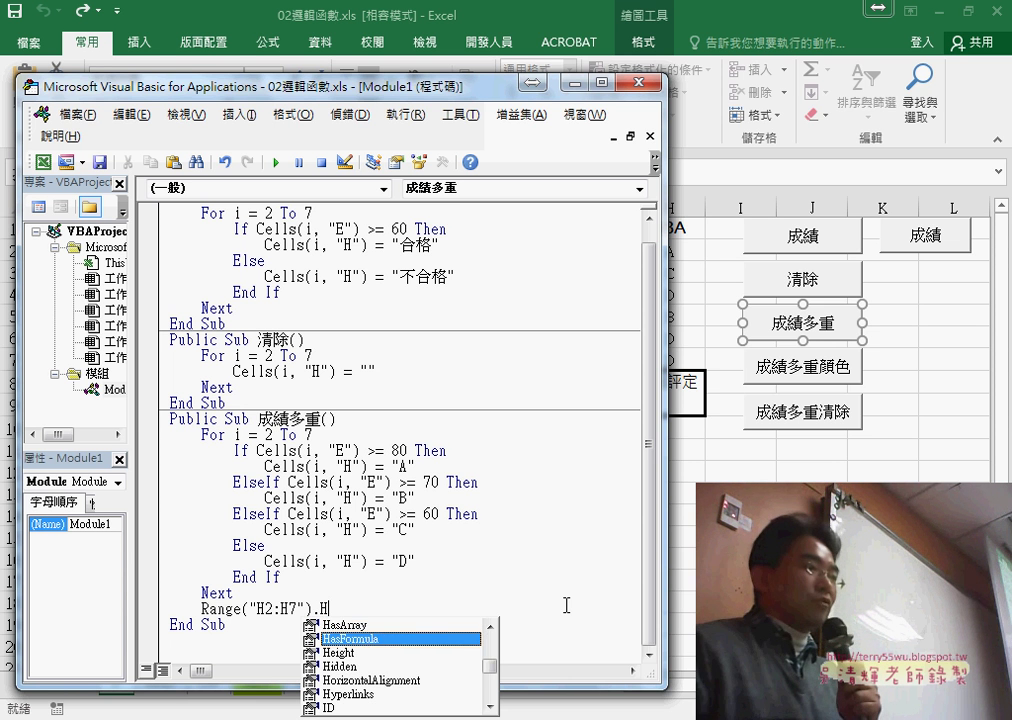
pyautogui.press('Down')
pyautogui.press('Down')
pyautogui.press('Down')
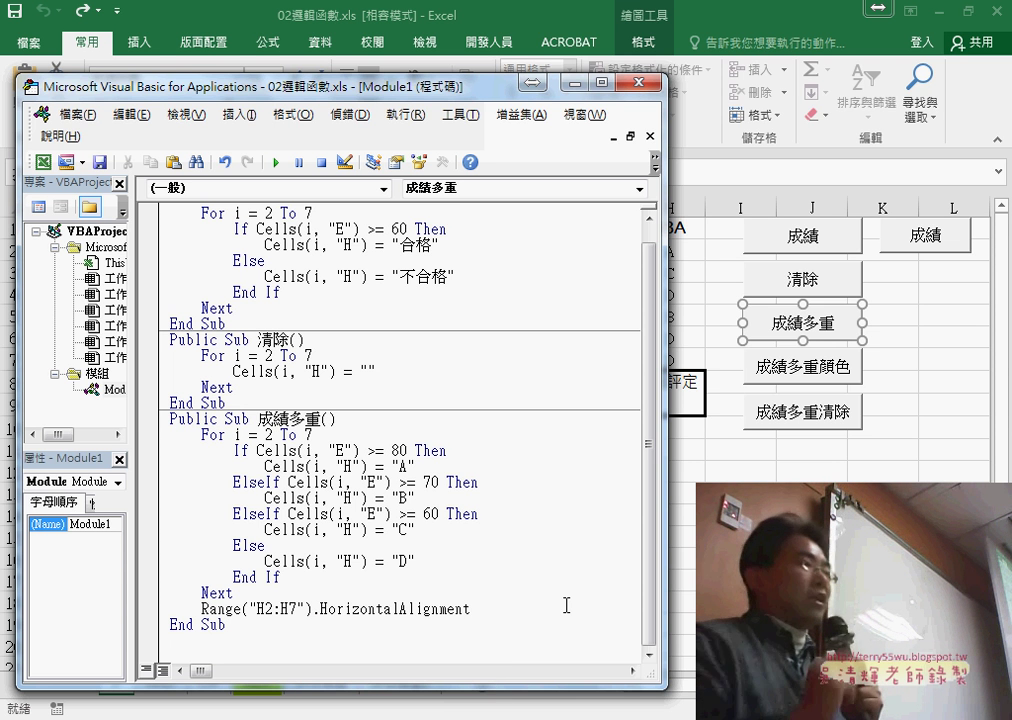
pyautogui.write(' =')
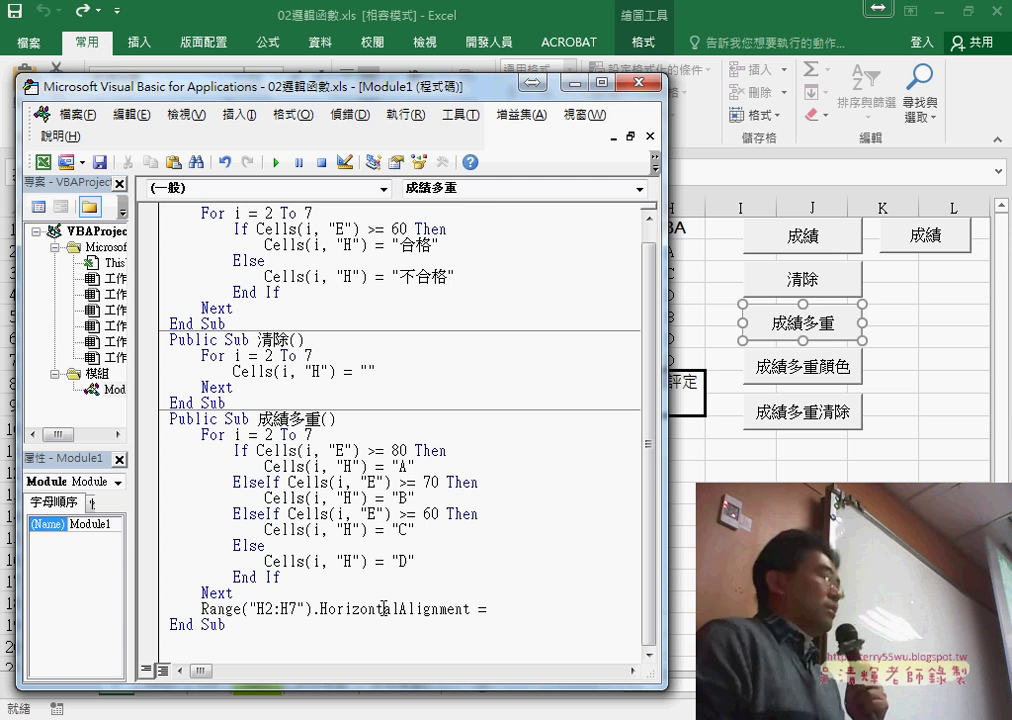
pyautogui.press('F1')
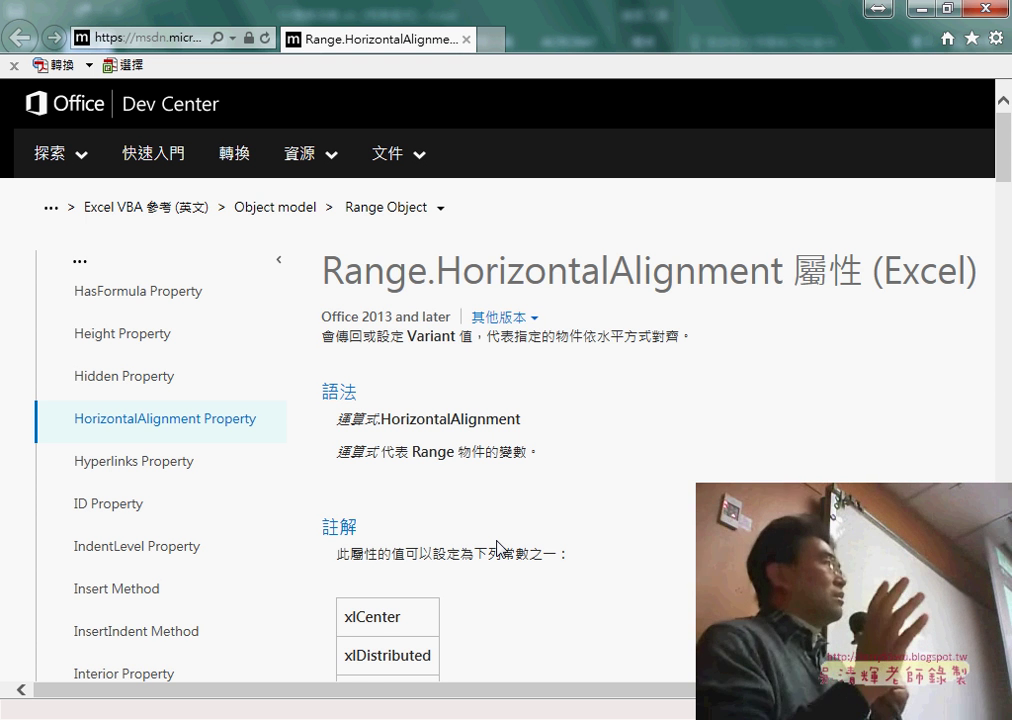
# Step: Scroll the HorizontalAlignment reference down to the Remarks constants table and highlight 常數
pyautogui.scroll(-2, 497, 548)
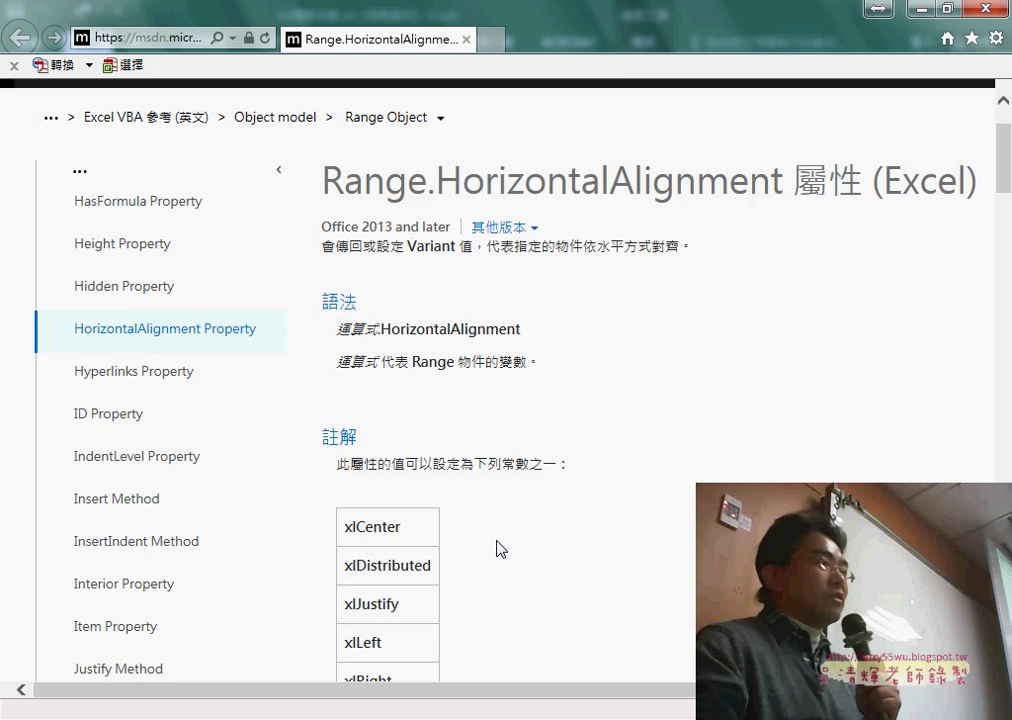
pyautogui.moveTo(506, 378); pyautogui.dragTo(516, 375)
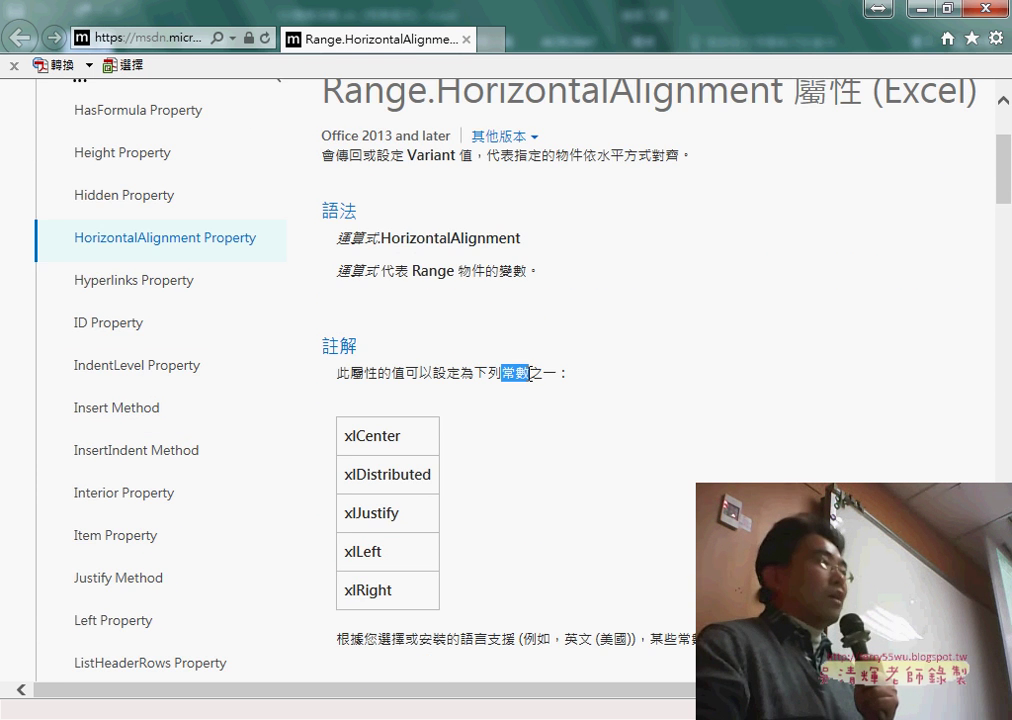
pyautogui.scroll(-1, 509, 417)
pyautogui.moveTo(401, 346); pyautogui.dragTo(343, 349)
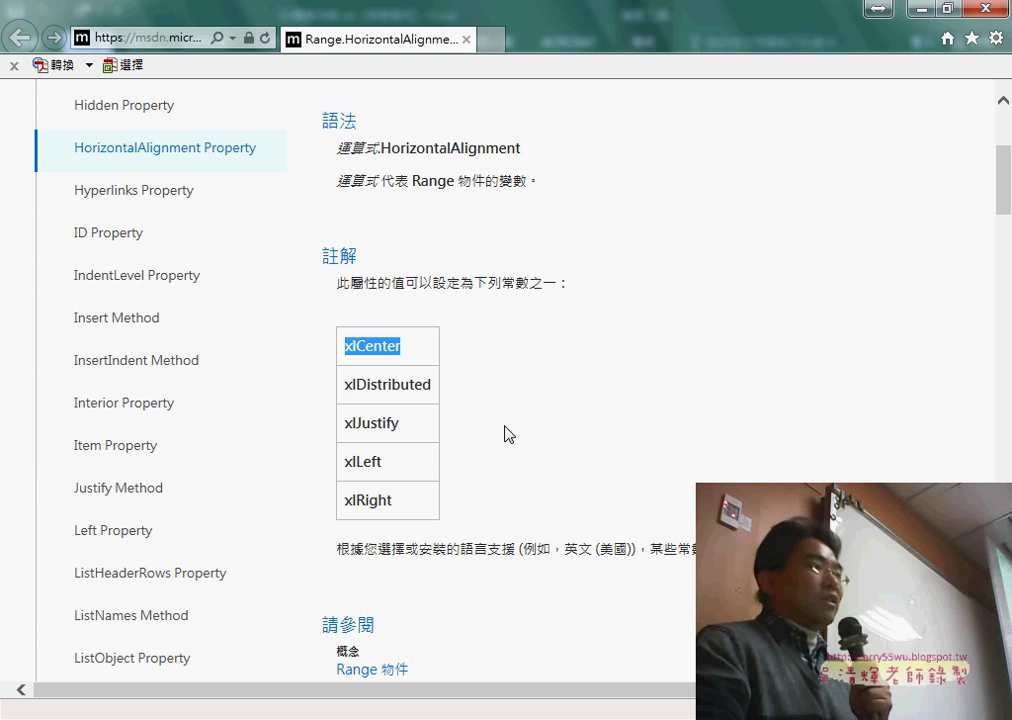
pyautogui.scroll(-1, 508, 434)
pyautogui.scroll(1, 508, 434)
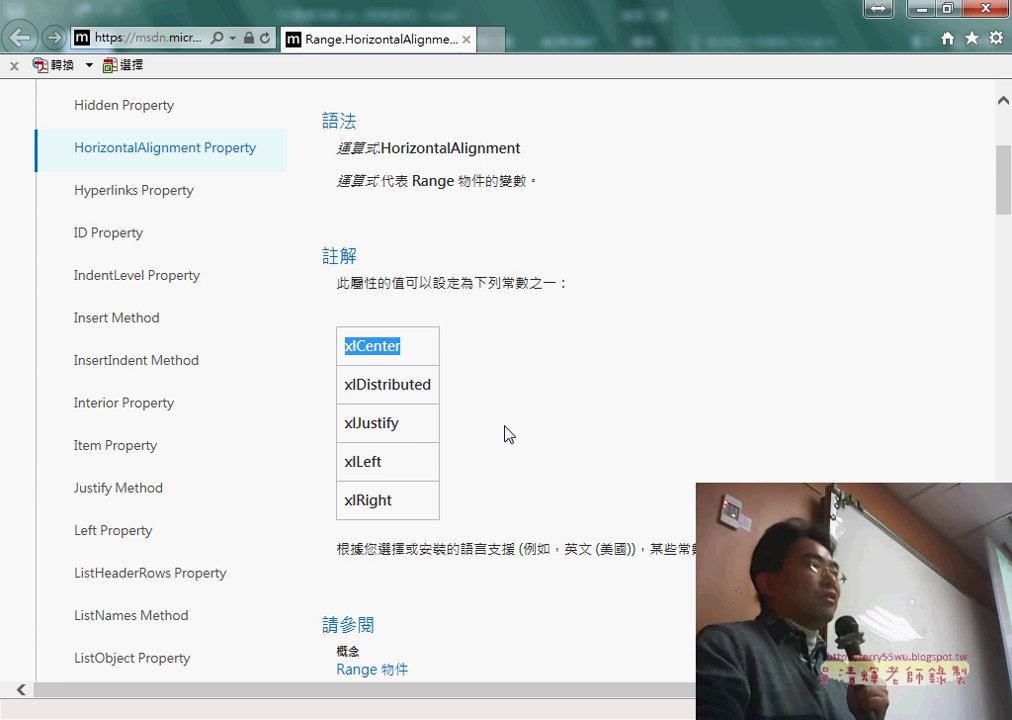
pyautogui.rightClick(374, 349)
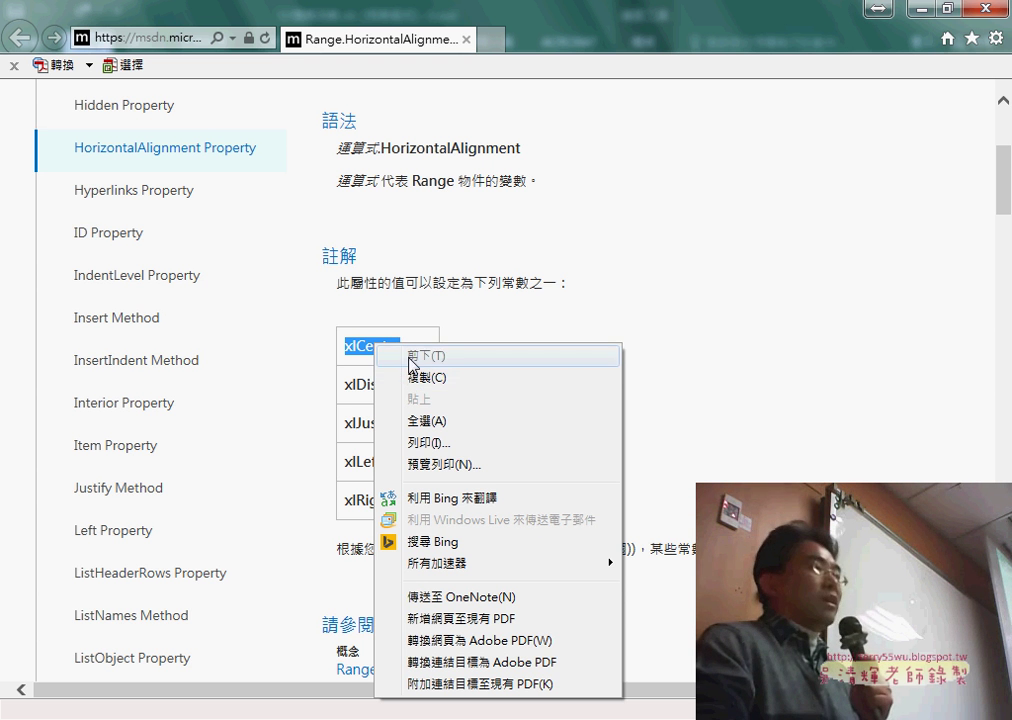
pyautogui.click(480, 308)
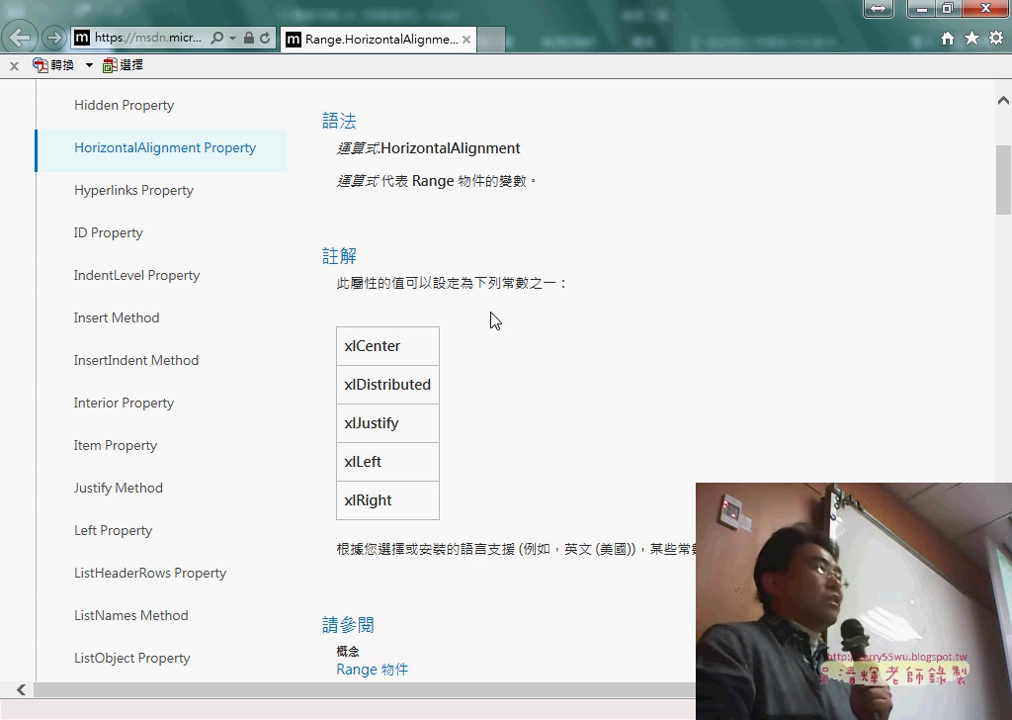
pyautogui.scroll(3, 491, 321)
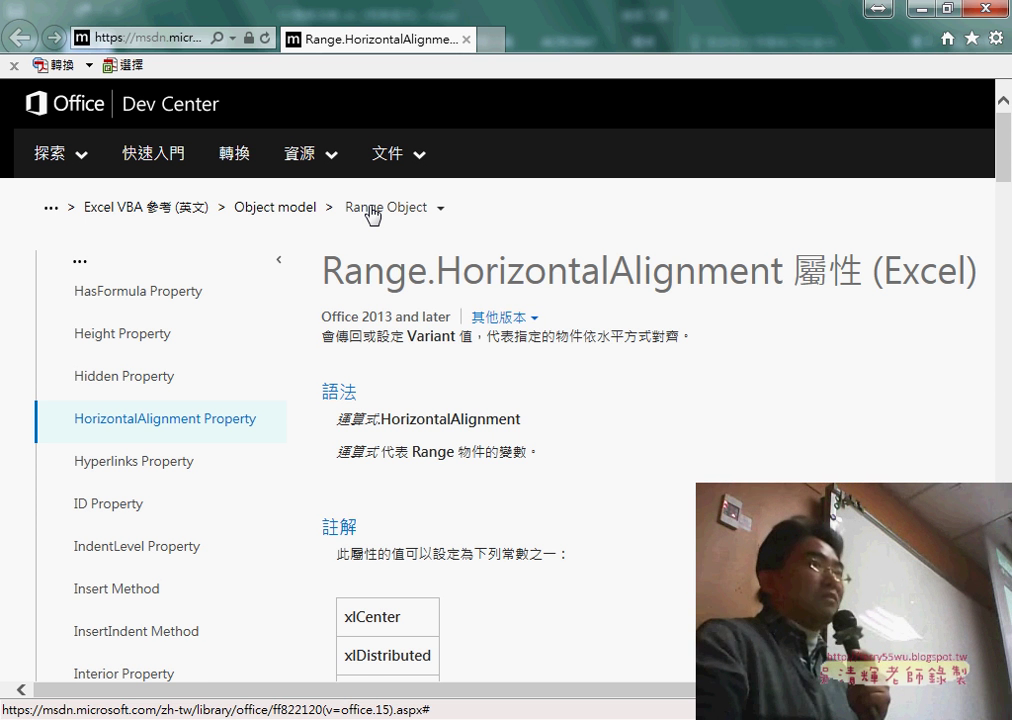
# Step: Close the help page and finish the line as Range("H2:H7").HorizontalAlignment = xlCenter
pyautogui.click(993, 12)
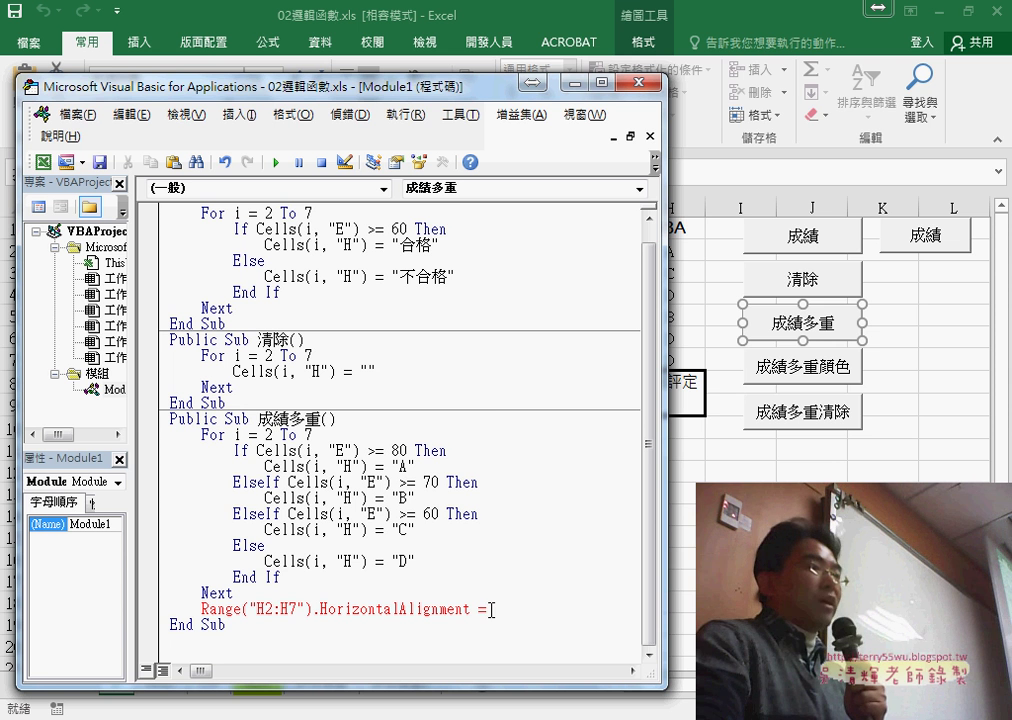
pyautogui.rightClick(491, 608)
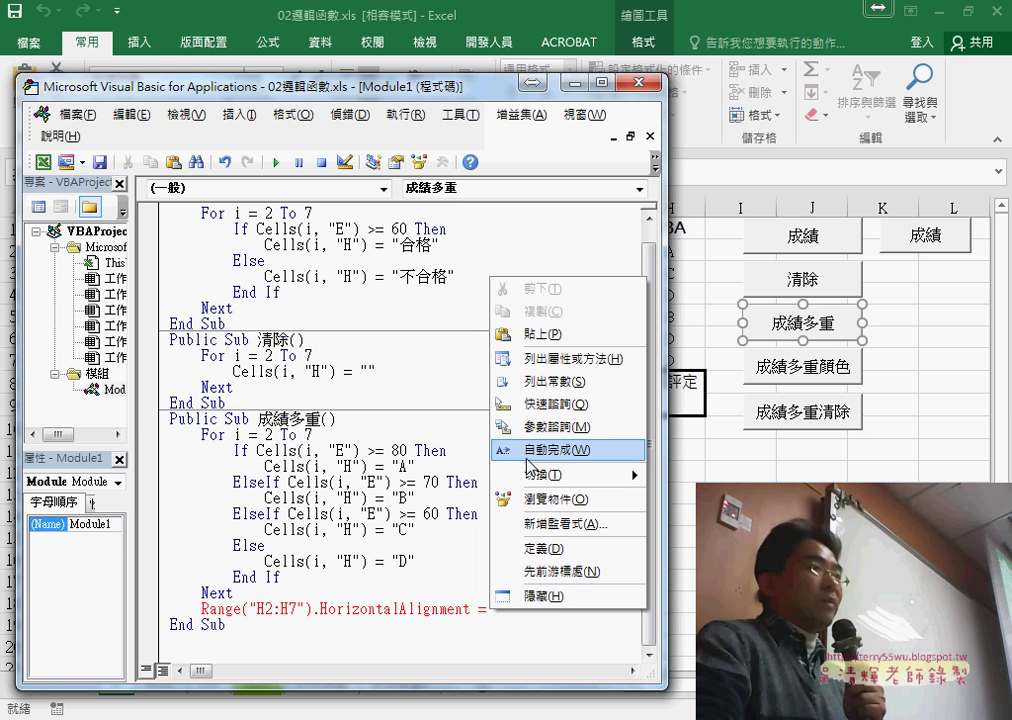
pyautogui.click(535, 332)
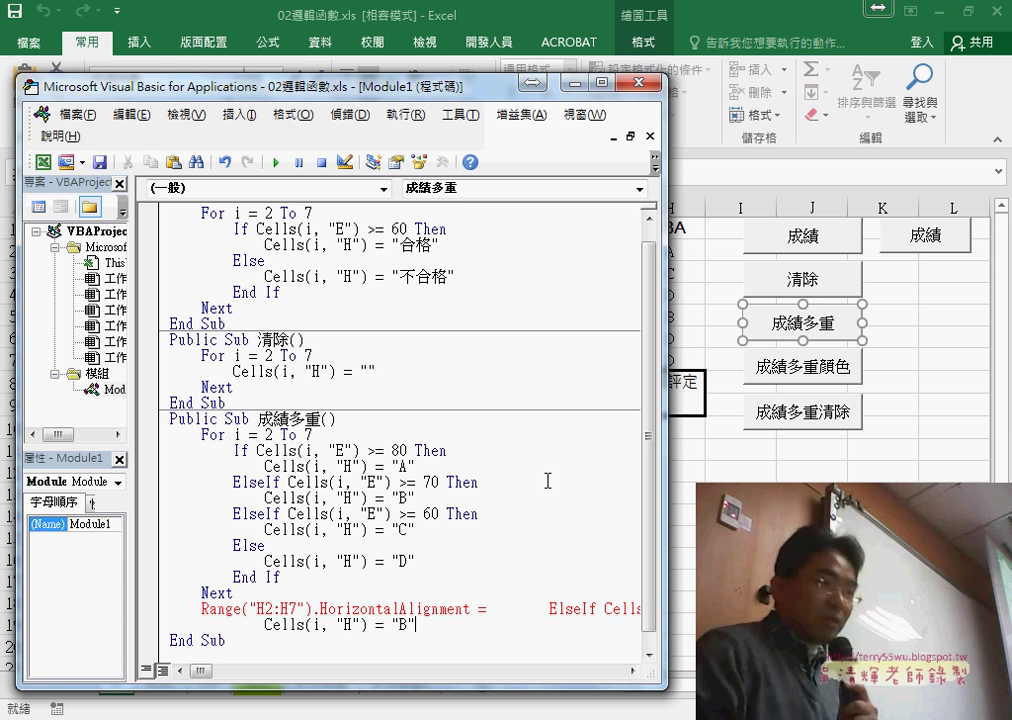
pyautogui.hotkey('ctrl', 'z')
pyautogui.write('xl')
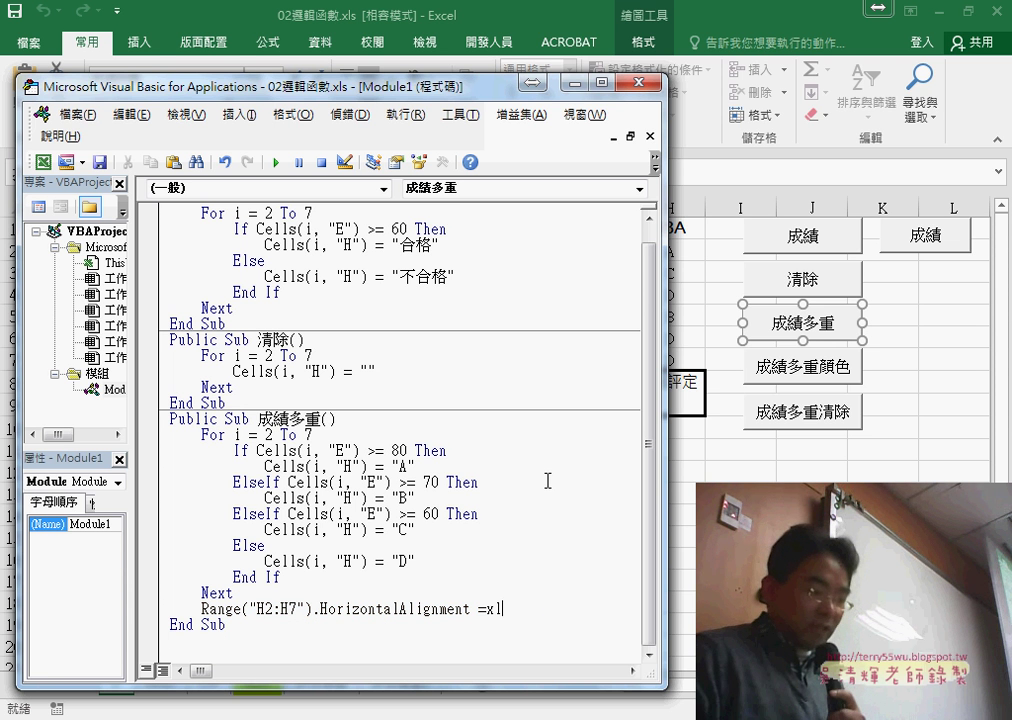
pyautogui.write('ce')
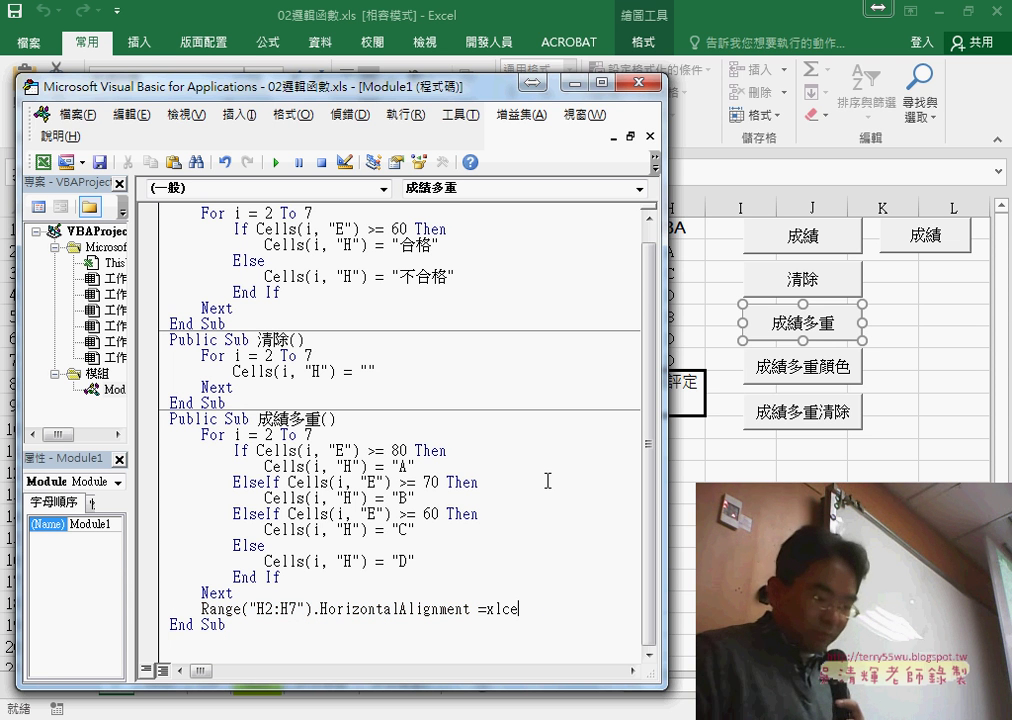
pyautogui.write('nter')
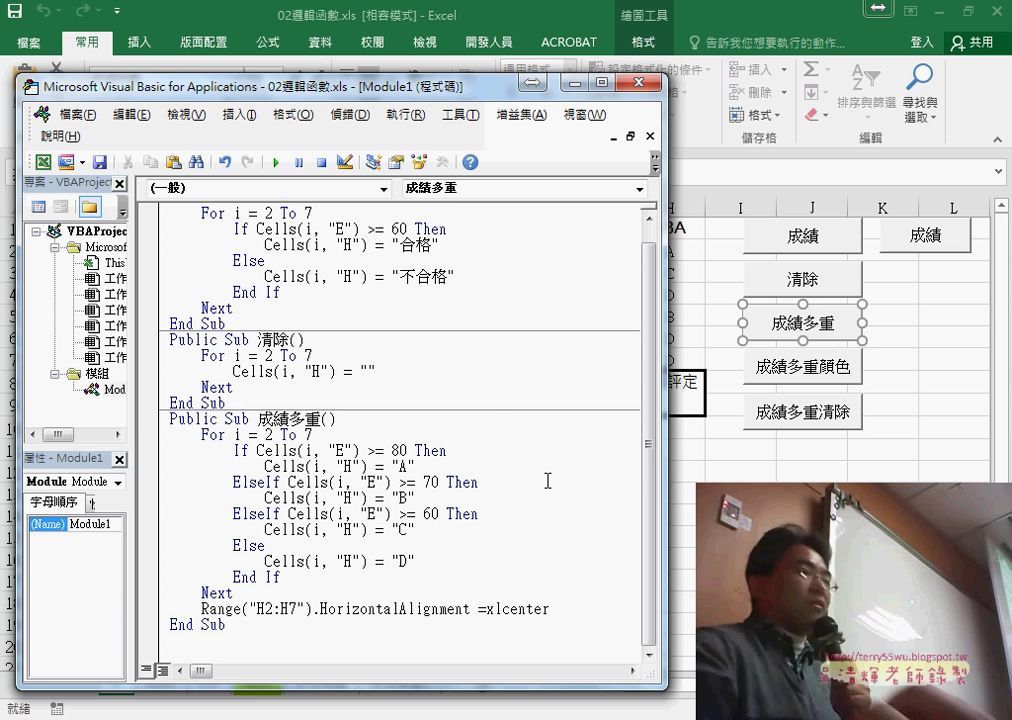
pyautogui.click(548, 481)
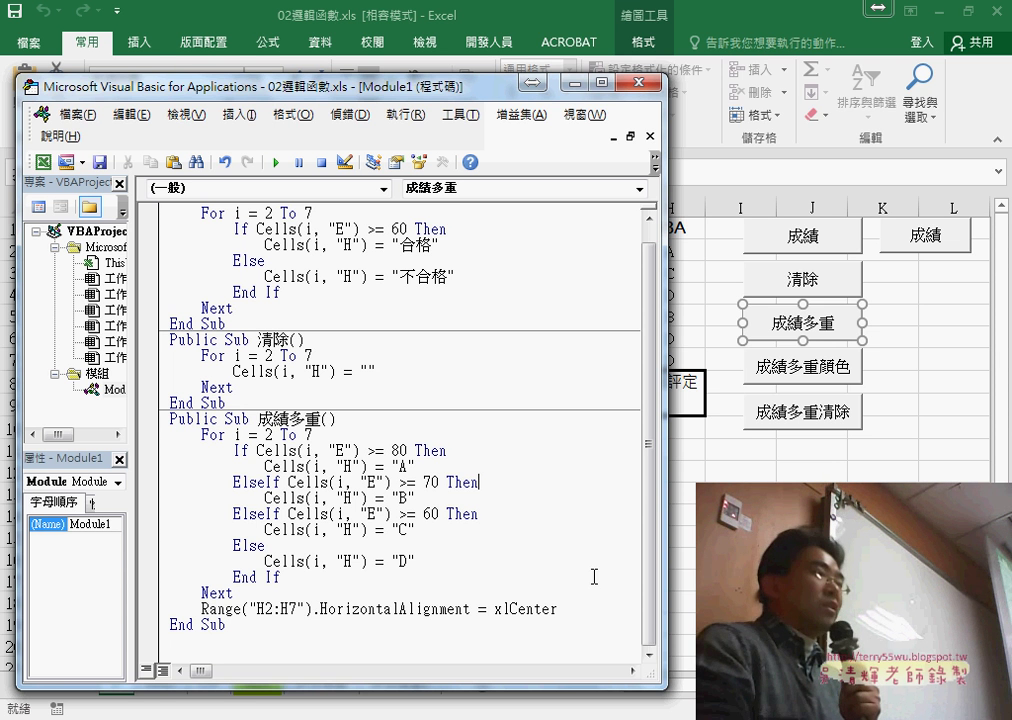
pyautogui.moveTo(559, 609); pyautogui.dragTo(492, 612)
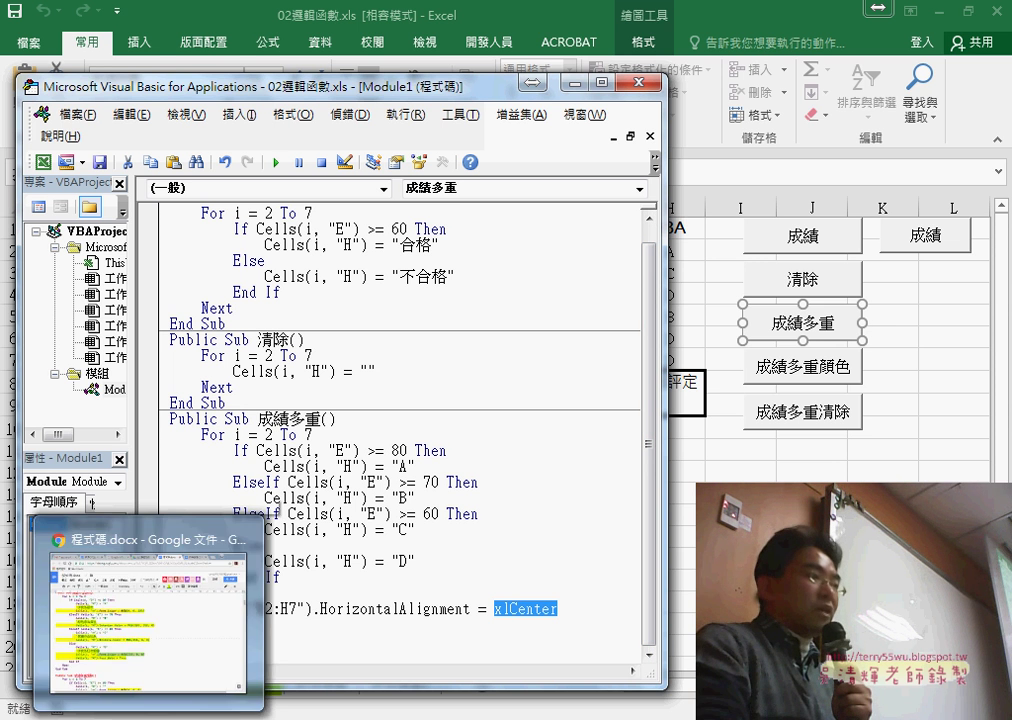
# Step: Select the 成績多重顏色 subroutine from Public Sub to End Sub in 程式碼.docx, then return to VBA
pyautogui.click(117, 480)
pyautogui.moveTo(90, 595); pyautogui.dragTo(12, 212)
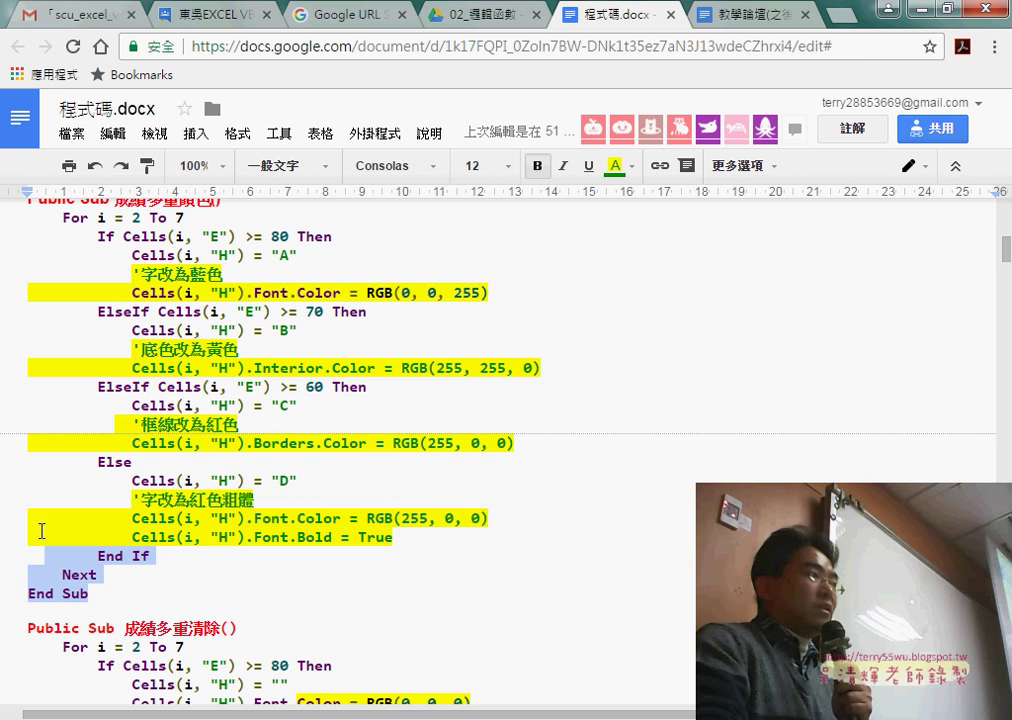
pyautogui.click(47, 350)
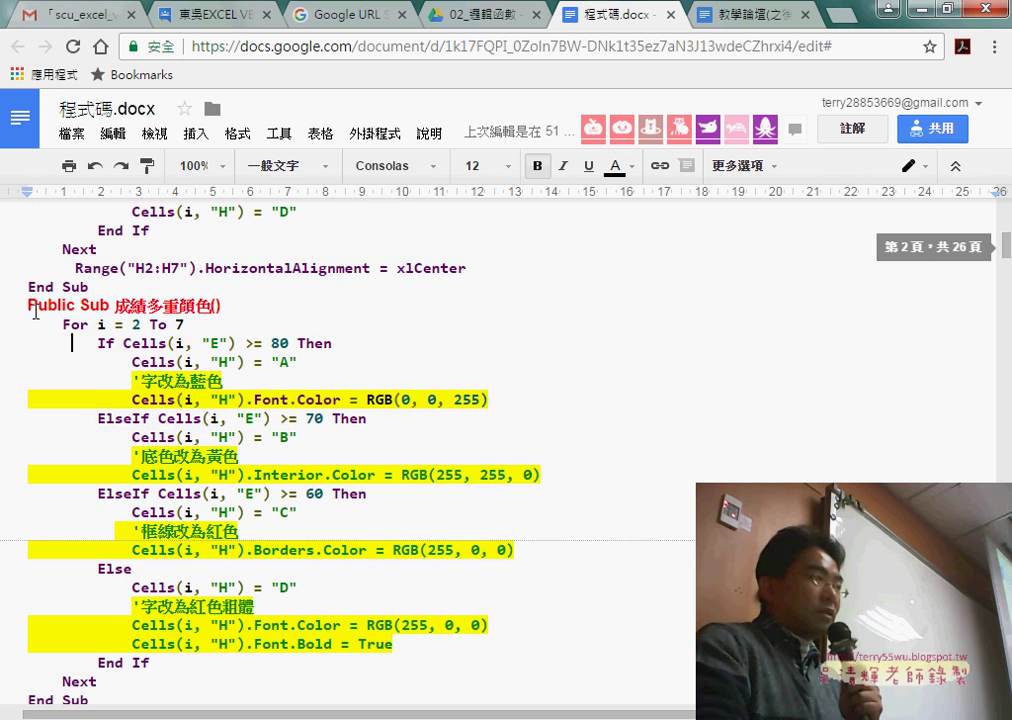
pyautogui.scroll(-1, 166, 610)
pyautogui.scroll(-1, 166, 612)
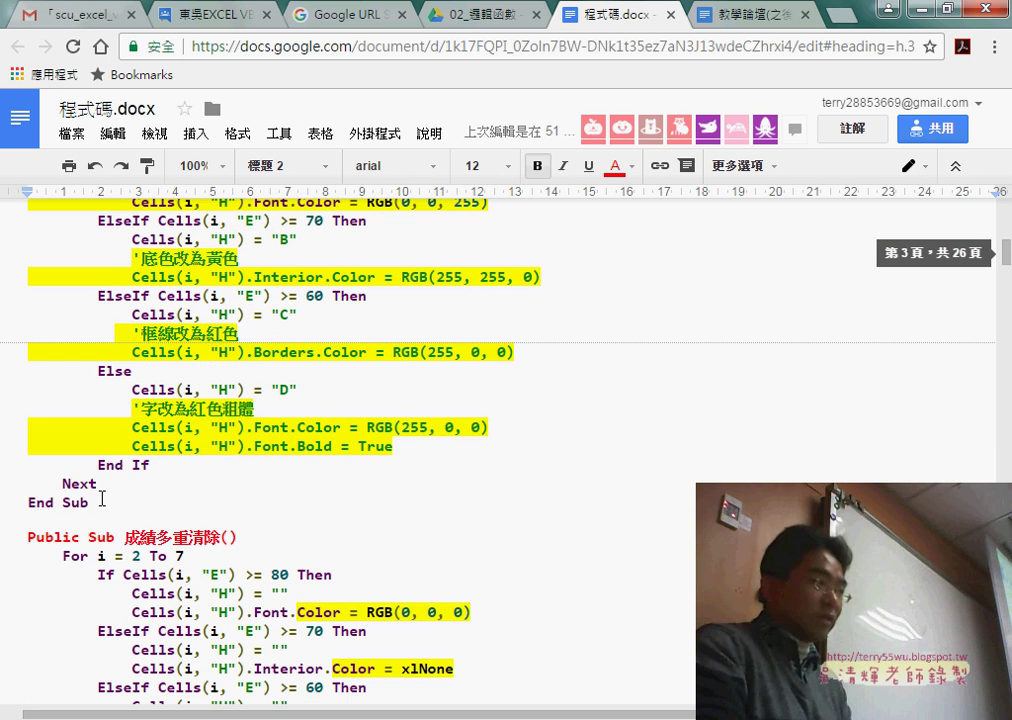
pyautogui.keyDown('shift'); pyautogui.click(102, 502); pyautogui.keyUp('shift')
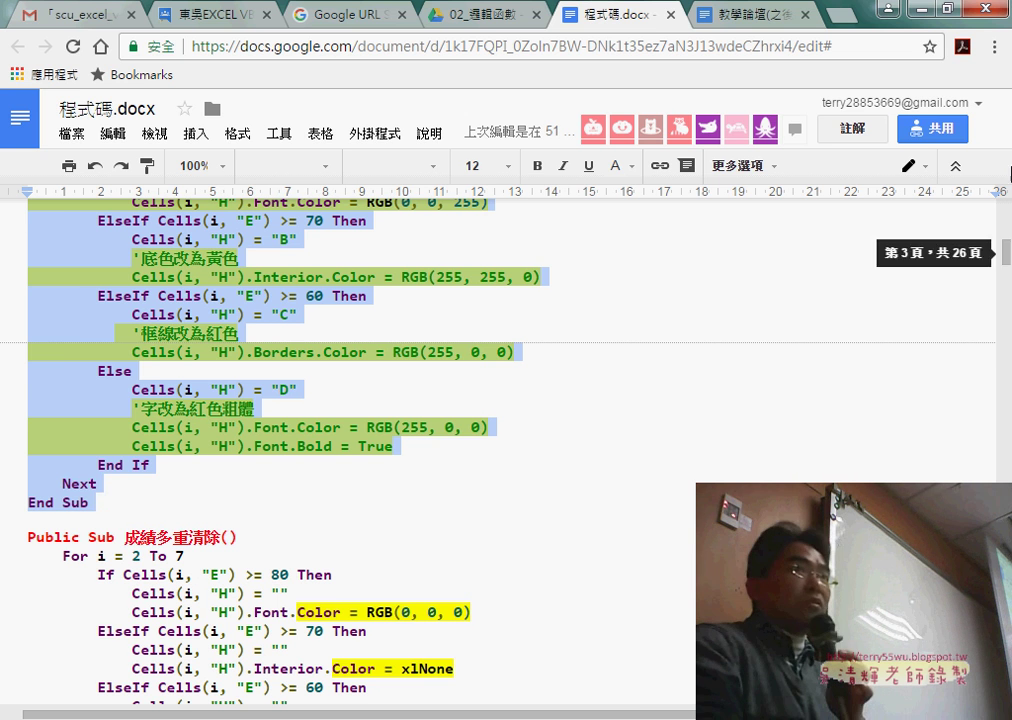
pyautogui.hotkey('alt', 'Tab')
pyautogui.click(197, 653)
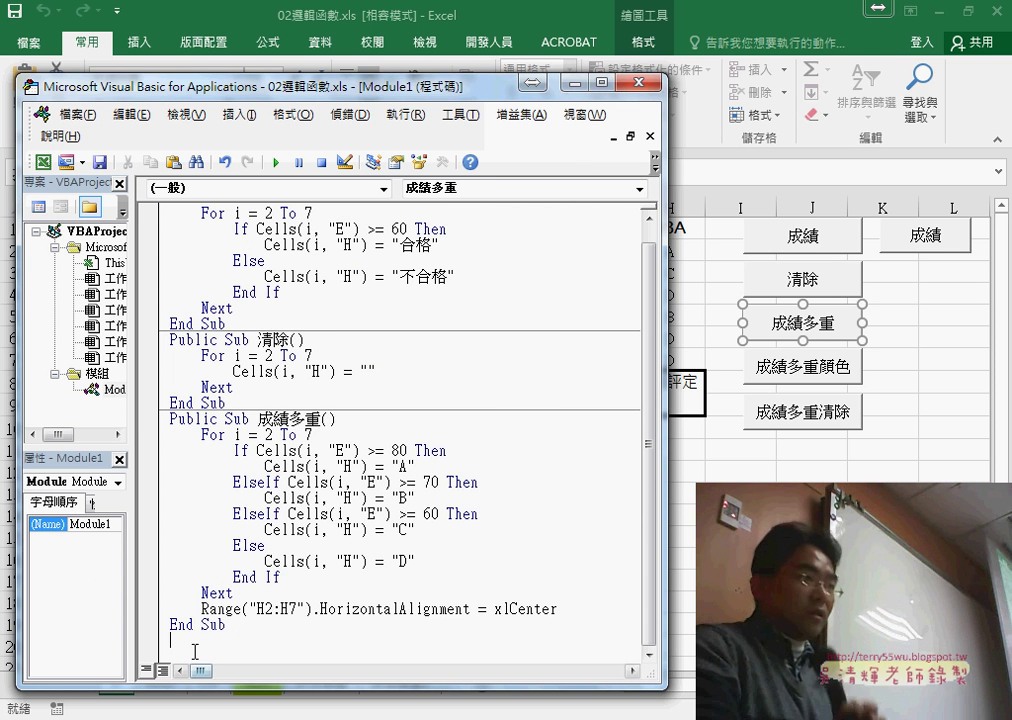
pyautogui.write('Public Sub 成績多重顏色()     For i = 2 To 7         If Cells(i, "E") >= 80 Then             Cells(i, "H") = "A"             \'字改為藍色             Cells(i, "H").Font.Color = RGB(0, 0, 255)         ElseIf Cells(i, "E") >= 70 Then             Cells(i, "H") = "B"             \'底色改為黃色             Cells(i, "H").Interior.Color = RGB(255, 255, 0)         ElseIf Cells(i, "E") >= 60 Then             Cells(i, "H") = "C"             \'框線改為紅色             Cells(i, "H").Borders.Color = RGB(255, 0, 0)         Else             Cells(i, "H") = "D"             \'字改為紅色粗體             Cells(i, "H").Font.Color = RGB(255, 0, 0)             Cells(i, "H").Font.Bold = True         End If     Next End Sub')
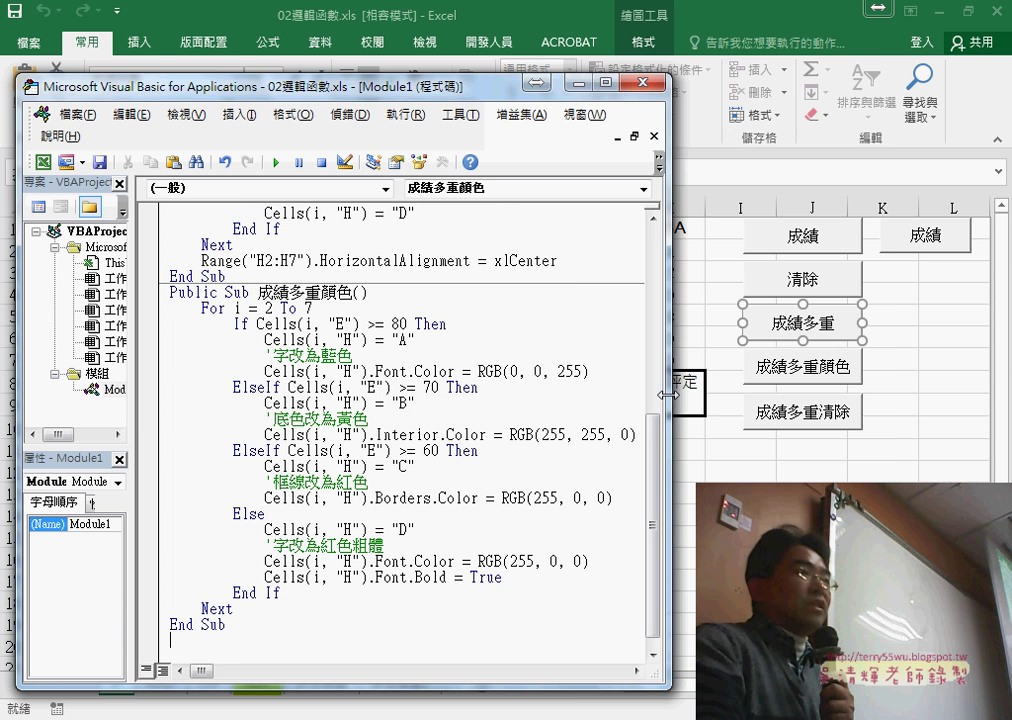
pyautogui.moveTo(666, 398); pyautogui.dragTo(878, 398)
pyautogui.scroll(3, 472, 381)
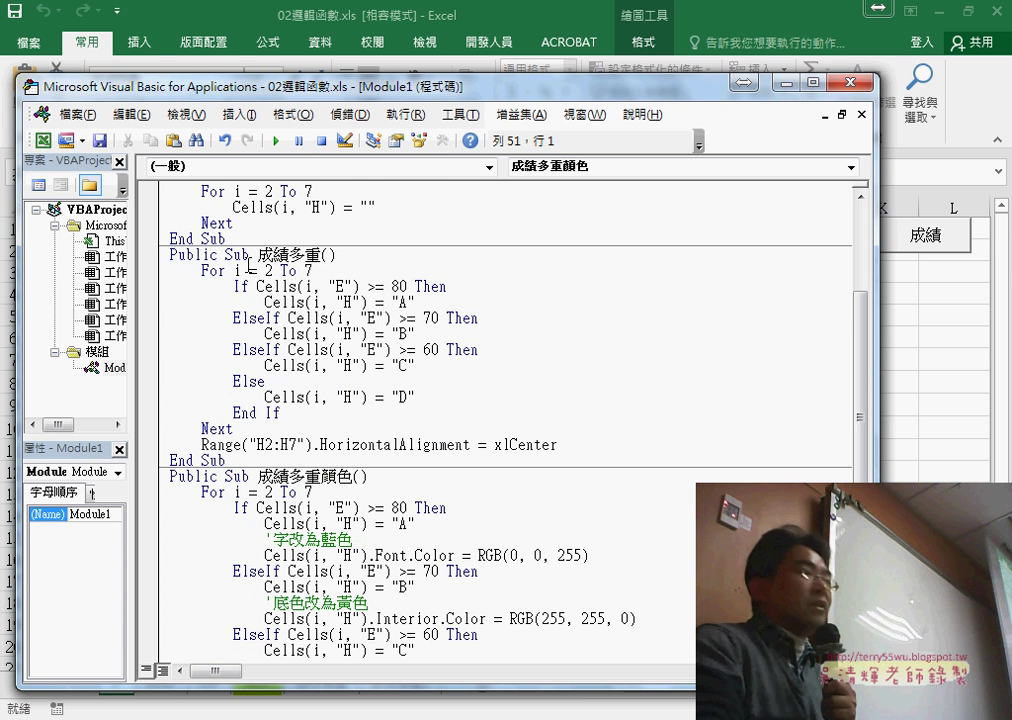
pyautogui.moveTo(168, 256); pyautogui.dragTo(168, 470)
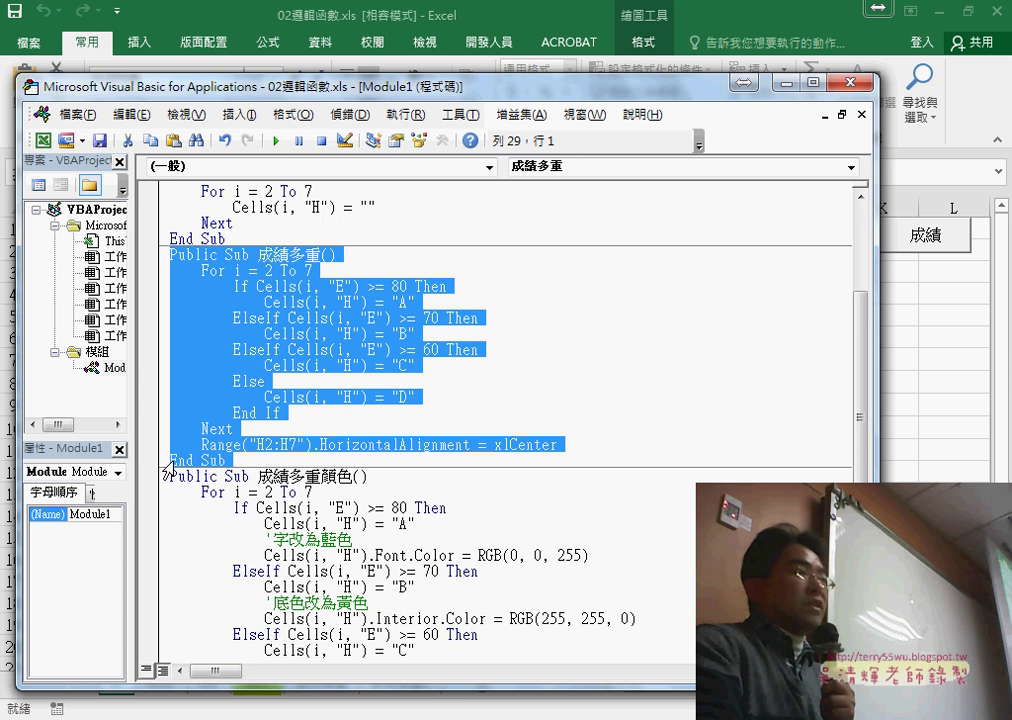
pyautogui.scroll(-1, 263, 548)
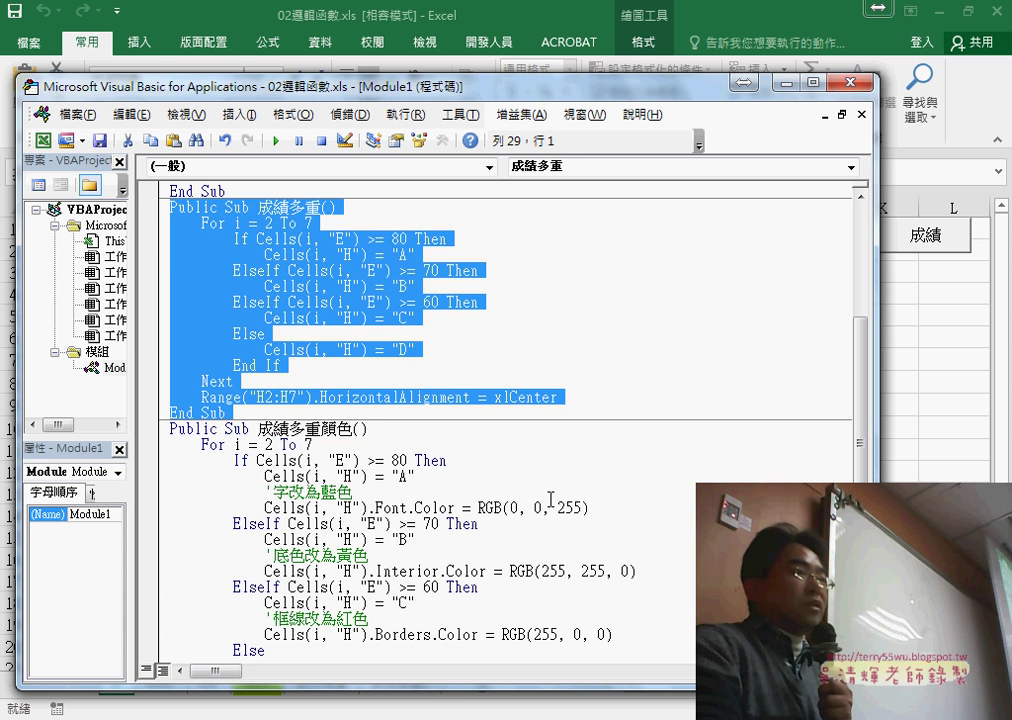
pyautogui.moveTo(589, 508)
pyautogui.mouseDown()
pyautogui.moveTo(267, 492)
pyautogui.moveTo(414, 476)
pyautogui.mouseUp()
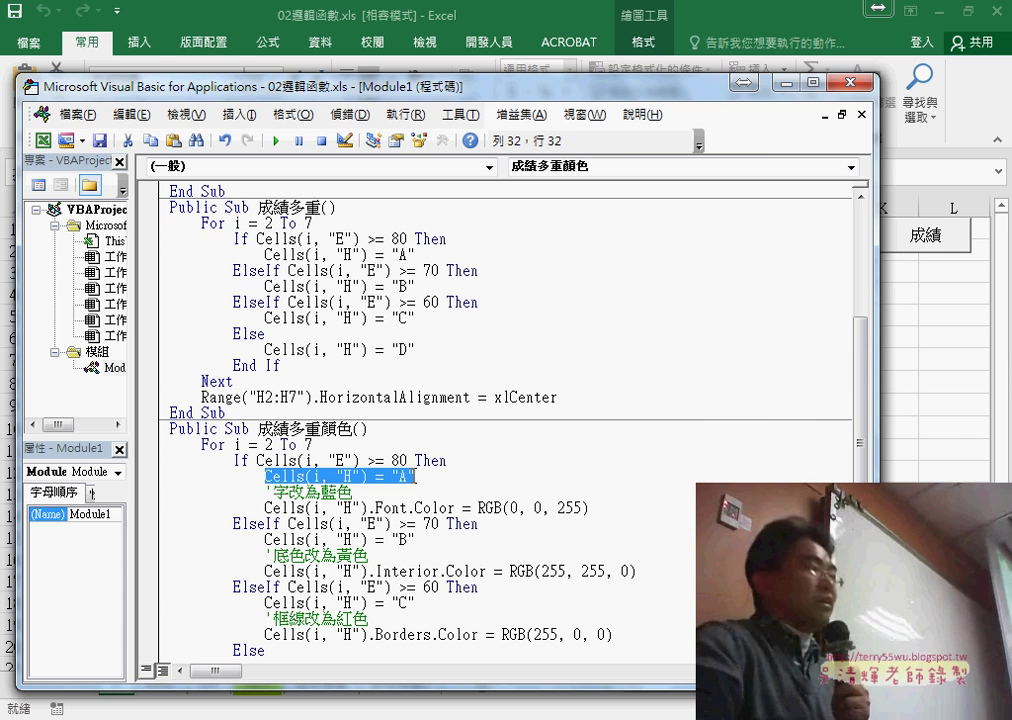
pyautogui.moveTo(265, 508); pyautogui.dragTo(591, 509)
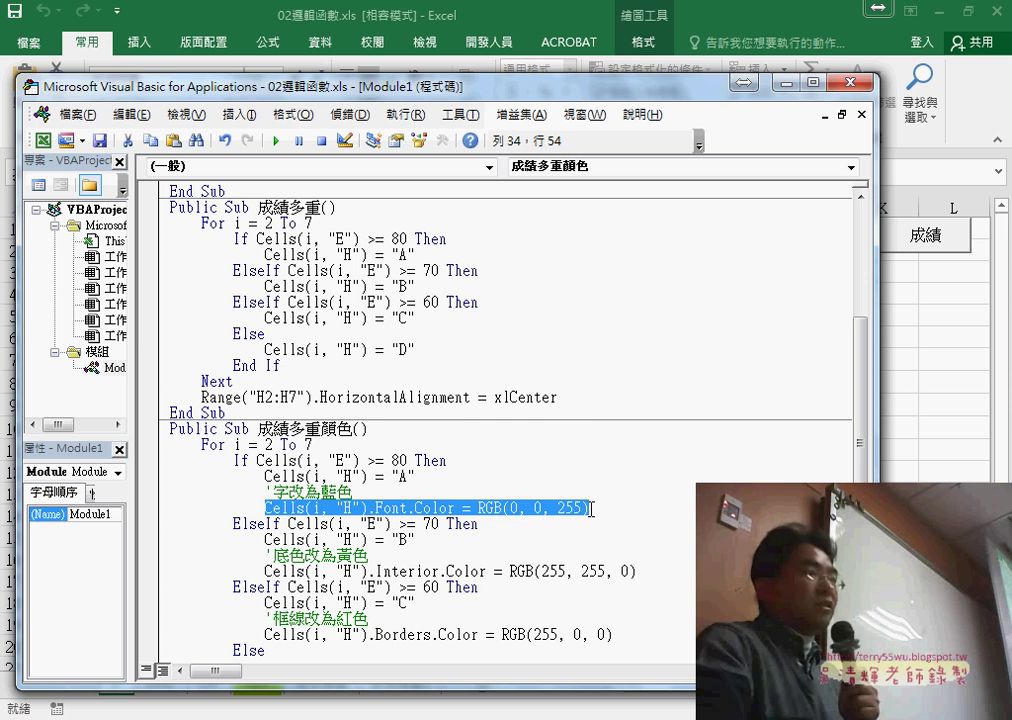
pyautogui.click(591, 509)
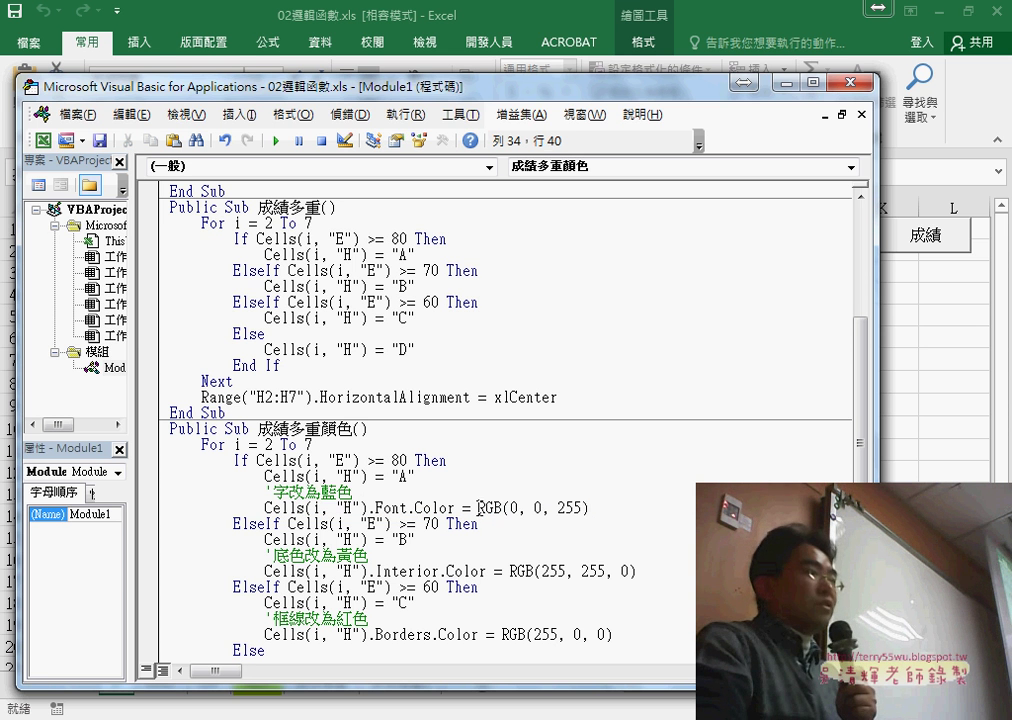
pyautogui.moveTo(478, 508); pyautogui.dragTo(591, 509)
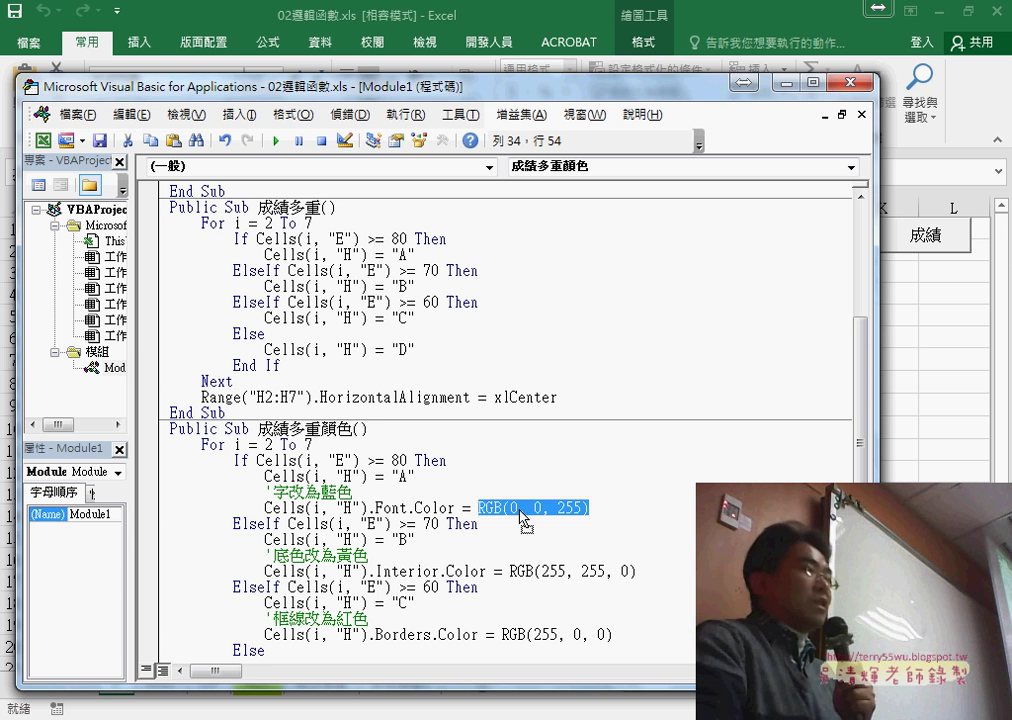
pyautogui.click(592, 510)
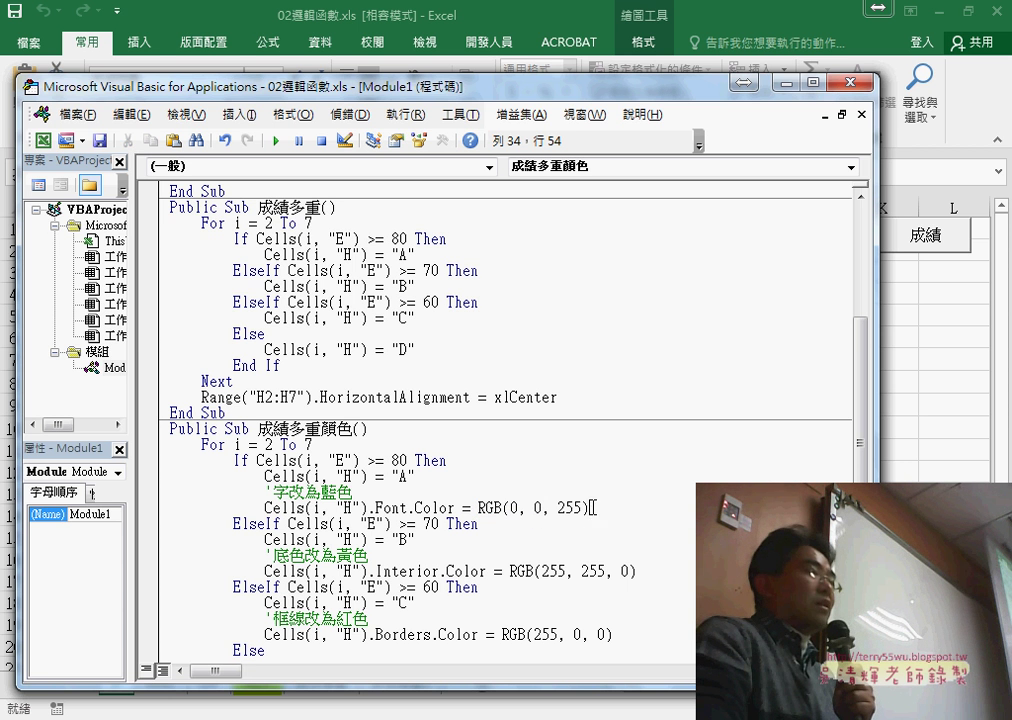
pyautogui.moveTo(592, 508); pyautogui.dragTo(489, 507)
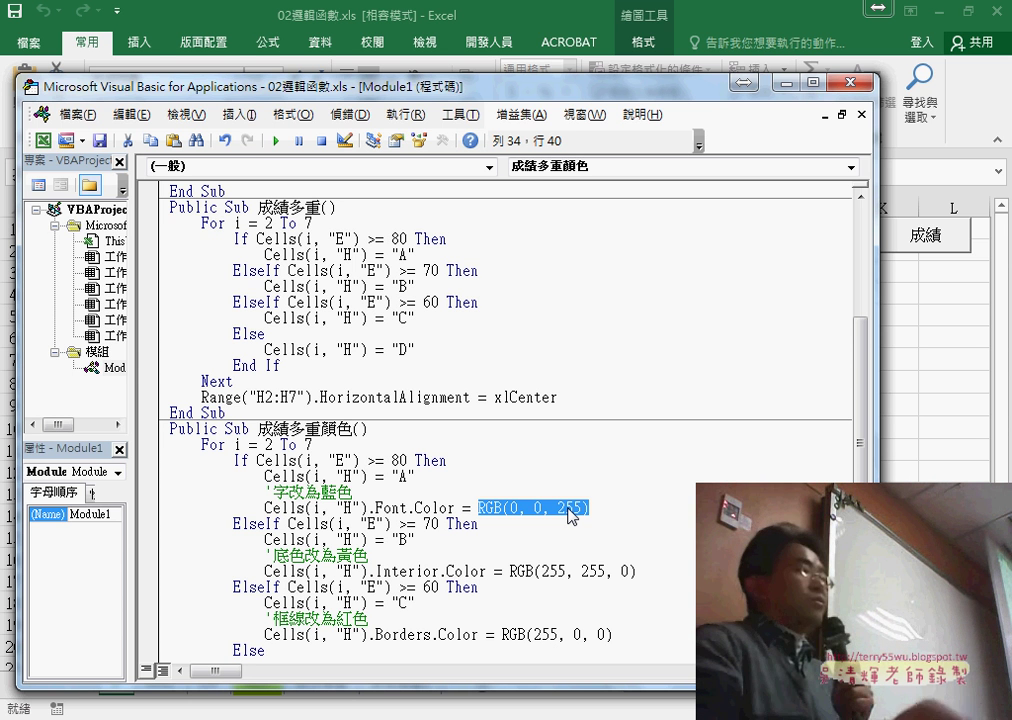
pyautogui.click(596, 572)
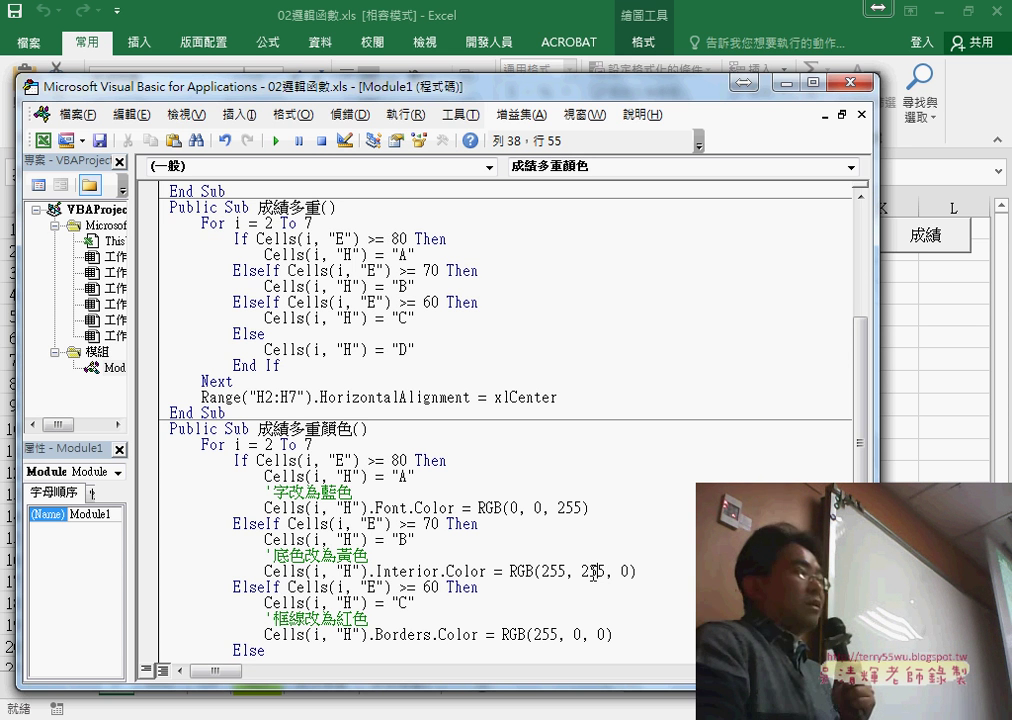
# Step: Open Fill Color > More Colors and inspect yellow's red, green, blue values, lightening it
pyautogui.moveTo(333, 718)
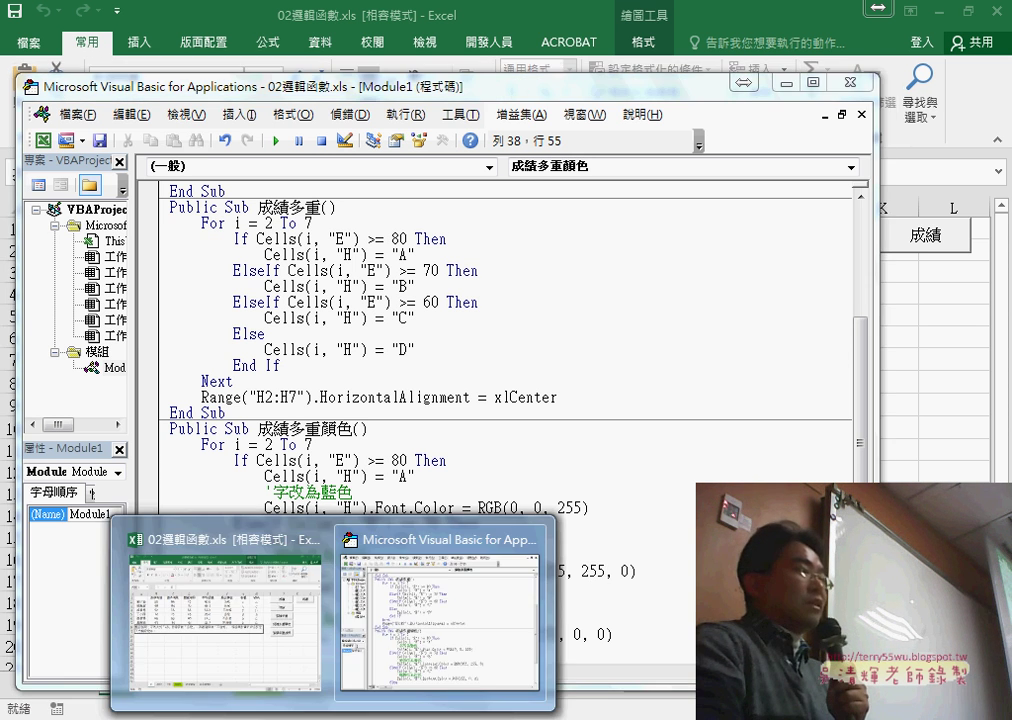
pyautogui.click(280, 643)
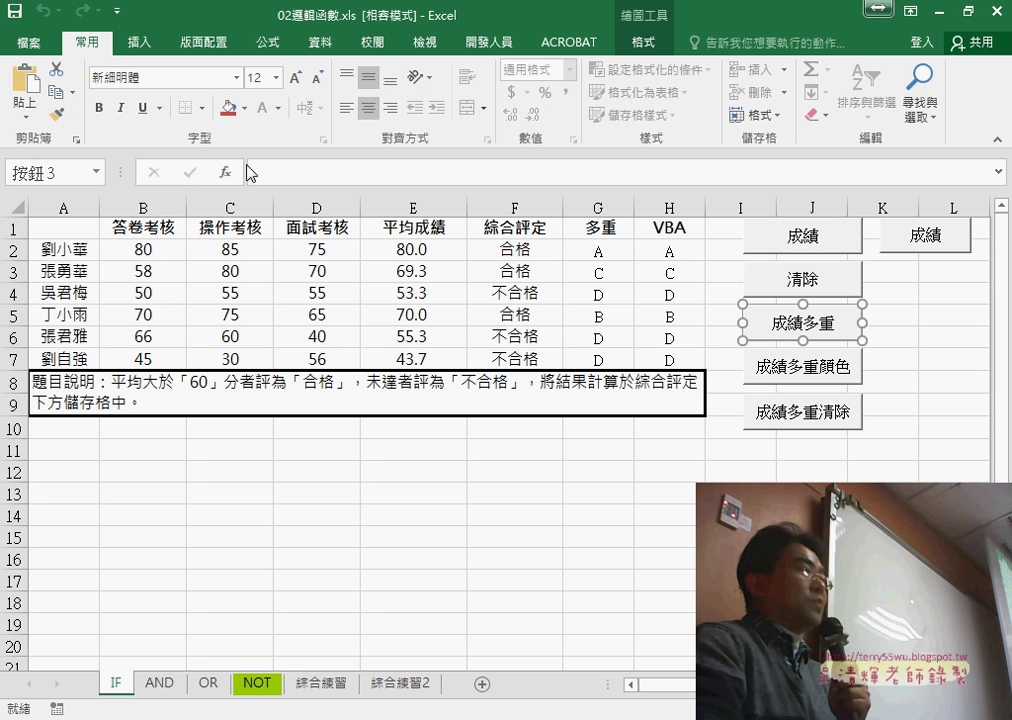
pyautogui.click(249, 116)
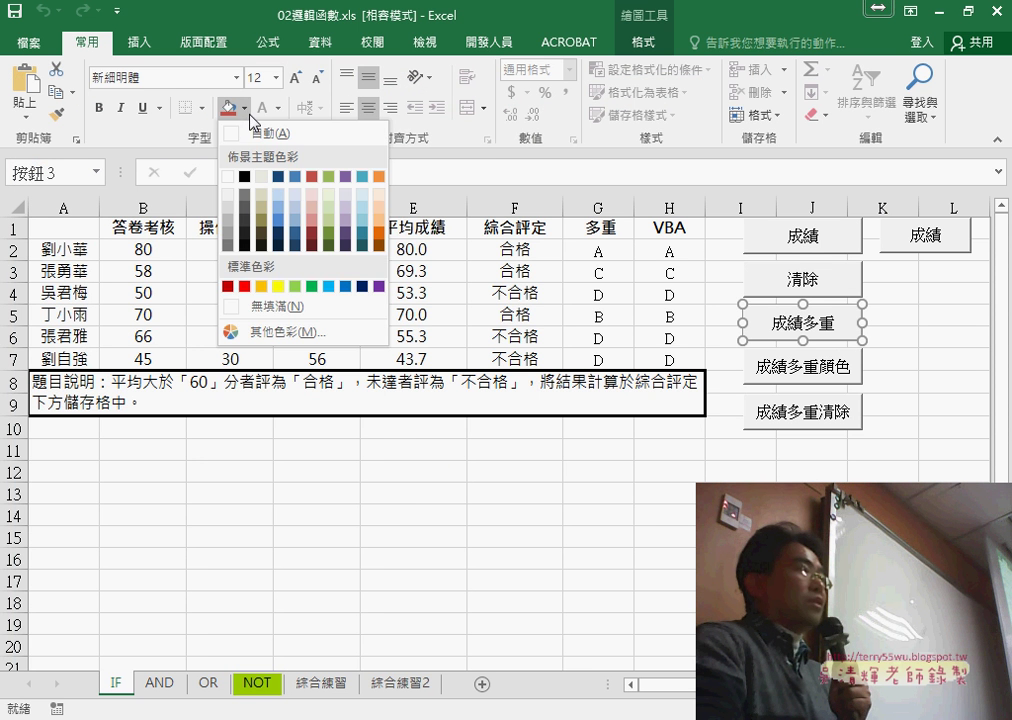
pyautogui.click(284, 335)
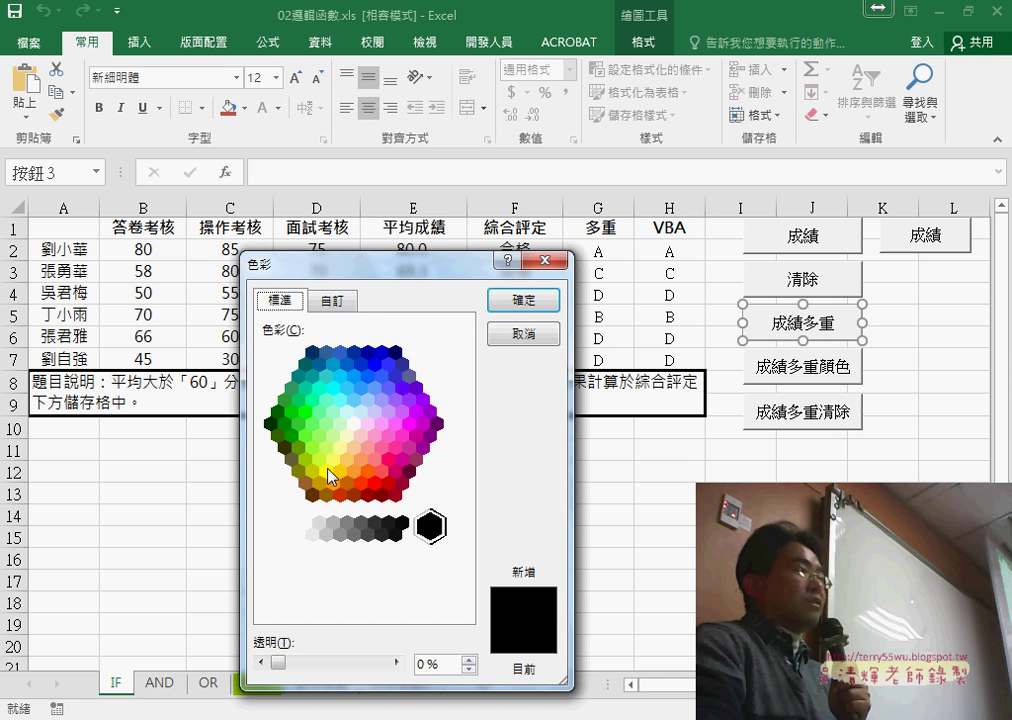
pyautogui.click(328, 468)
pyautogui.click(334, 301)
pyautogui.click(358, 522)
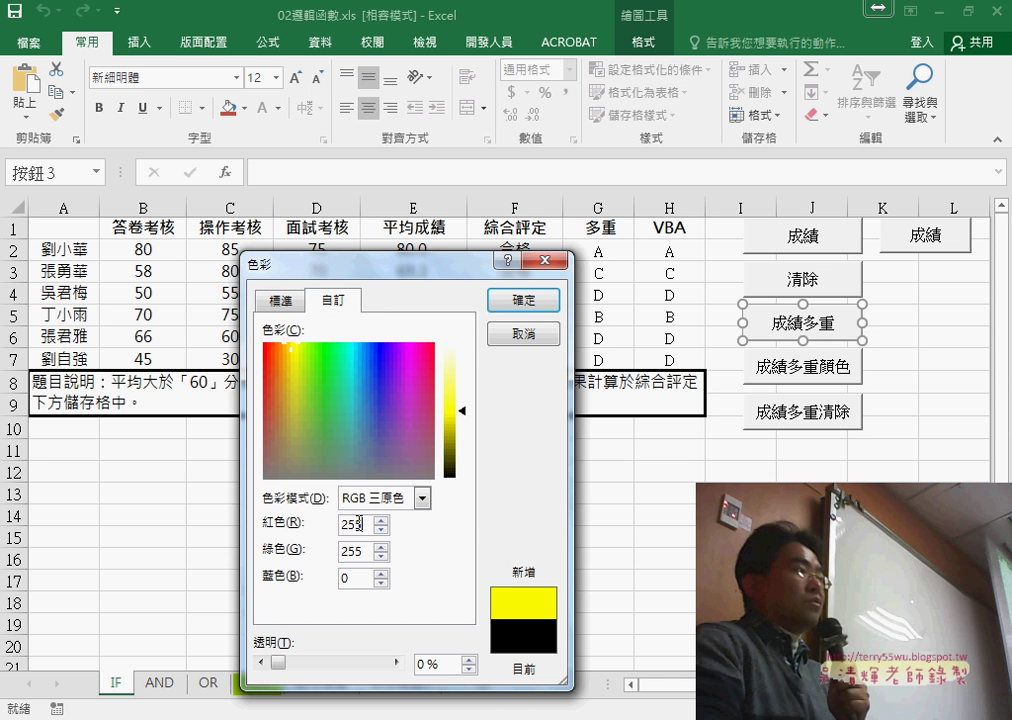
pyautogui.click(362, 550)
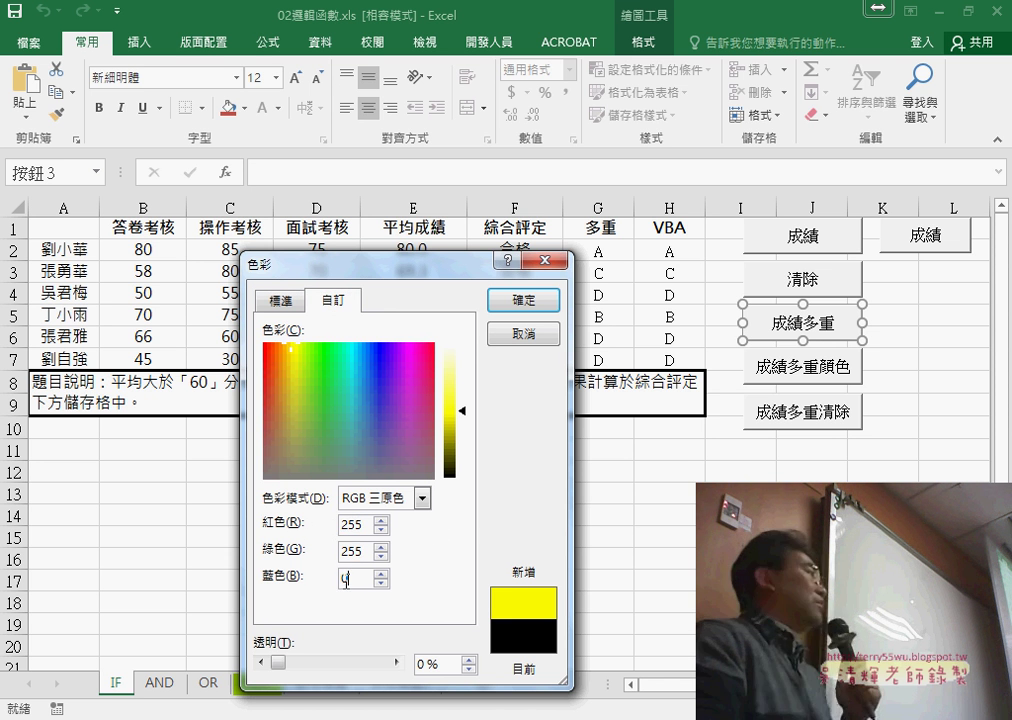
pyautogui.click(345, 578)
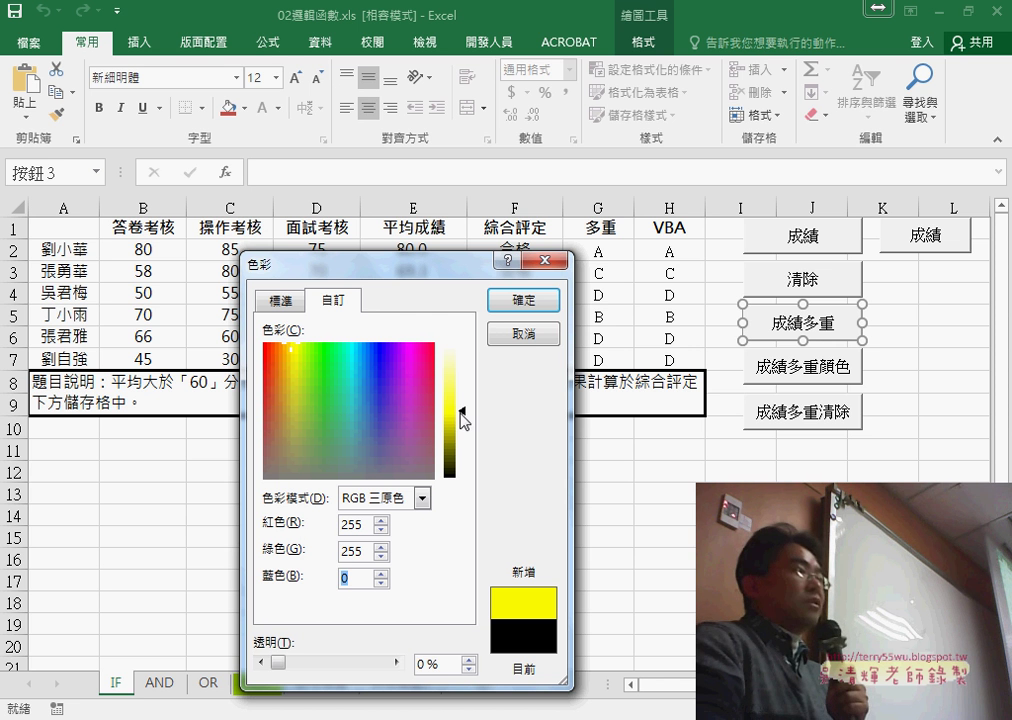
pyautogui.moveTo(463, 413); pyautogui.dragTo(463, 378)
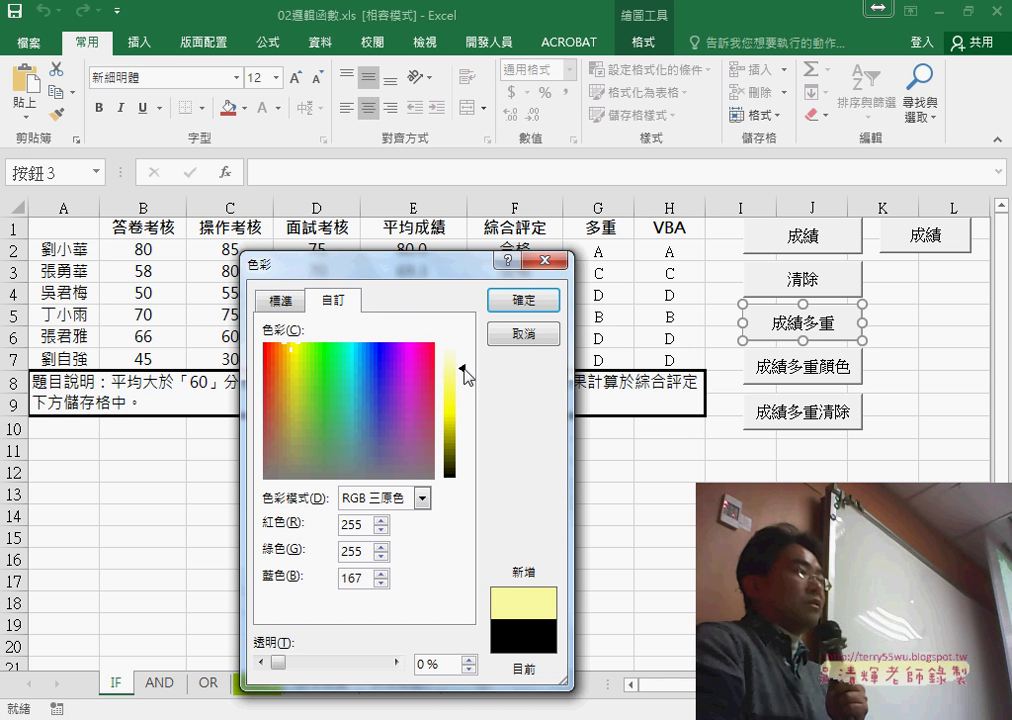
pyautogui.doubleClick(366, 578)
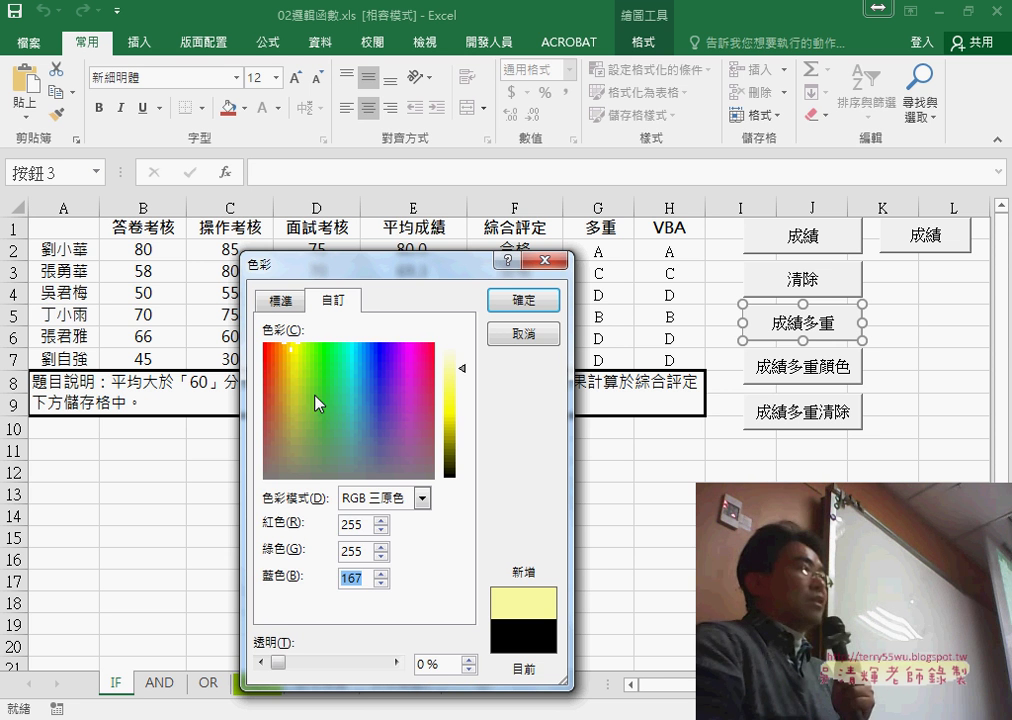
# Step: Pick a bright green and view its RGB values 102, 255, 51
pyautogui.click(281, 301)
pyautogui.click(294, 442)
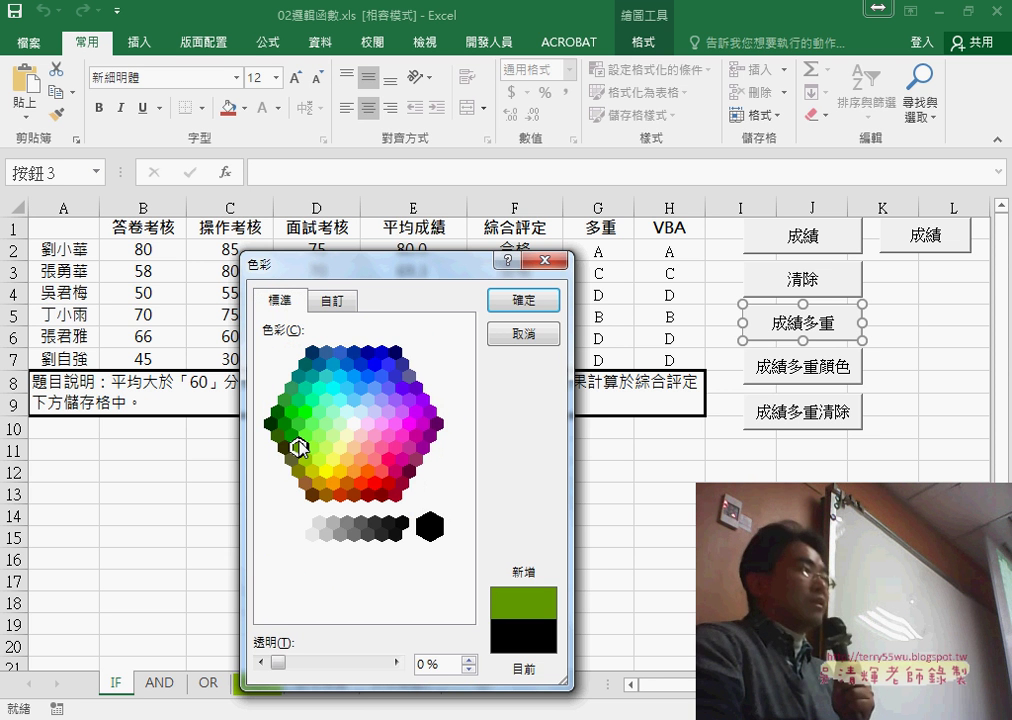
pyautogui.click(306, 436)
pyautogui.click(332, 300)
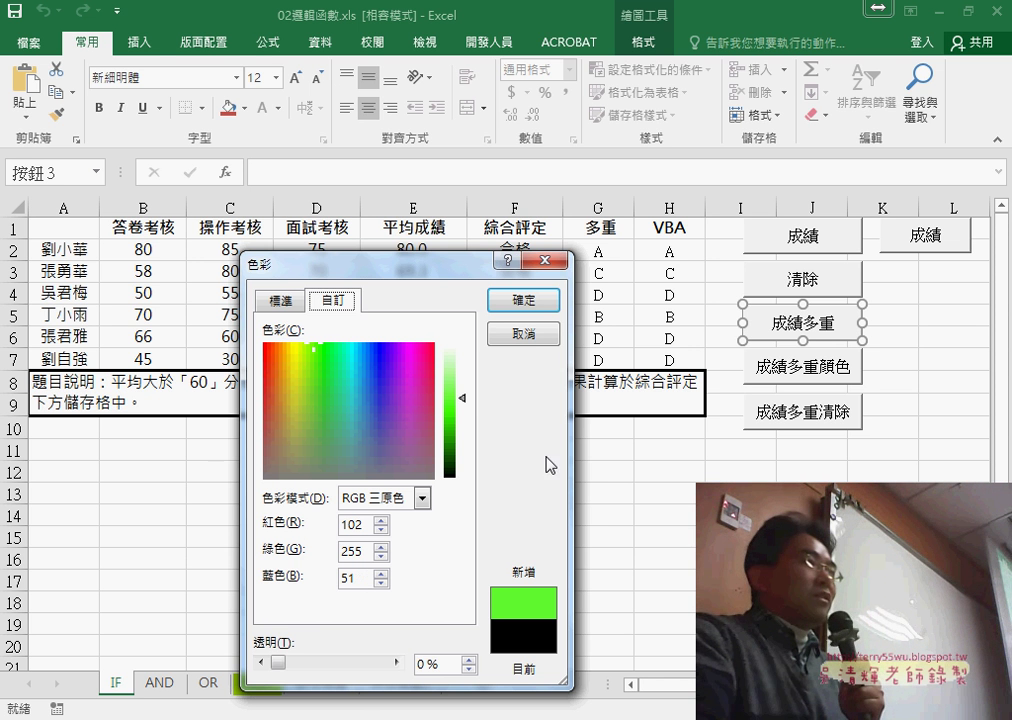
# Step: Cancel the Colors dialog and run the 成績多重顏色 macro button
pyautogui.click(544, 339)
pyautogui.click(745, 493)
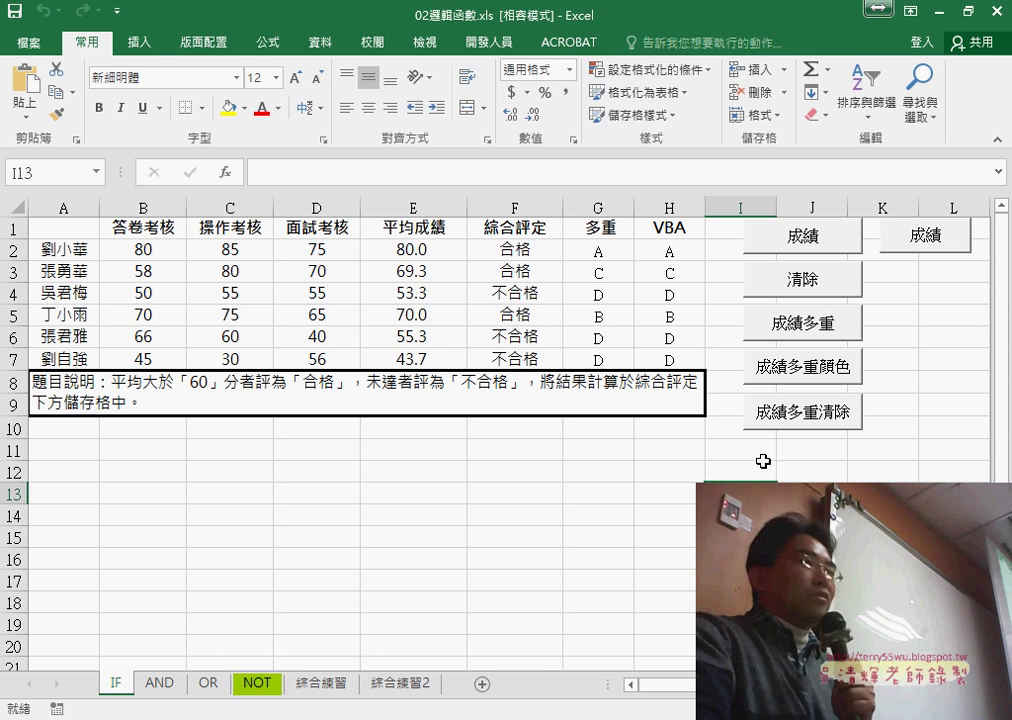
pyautogui.click(799, 370)
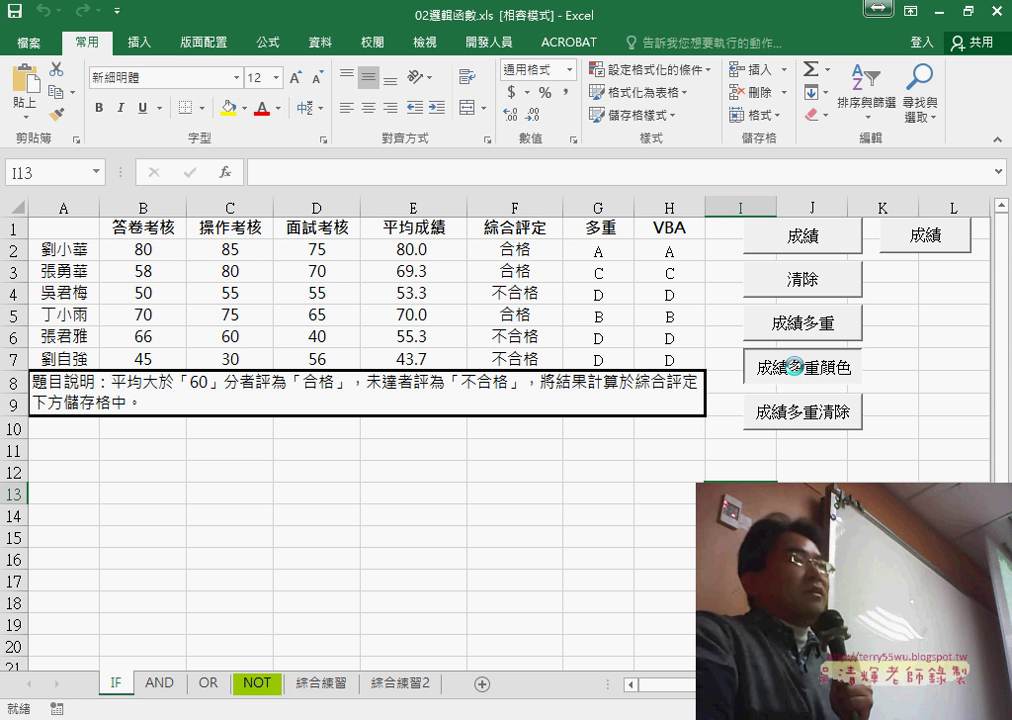
# Step: Check the blue A in H2, yellow-filled B in H5, red-bordered C in H3, bold red D in H4
pyautogui.click(665, 251)
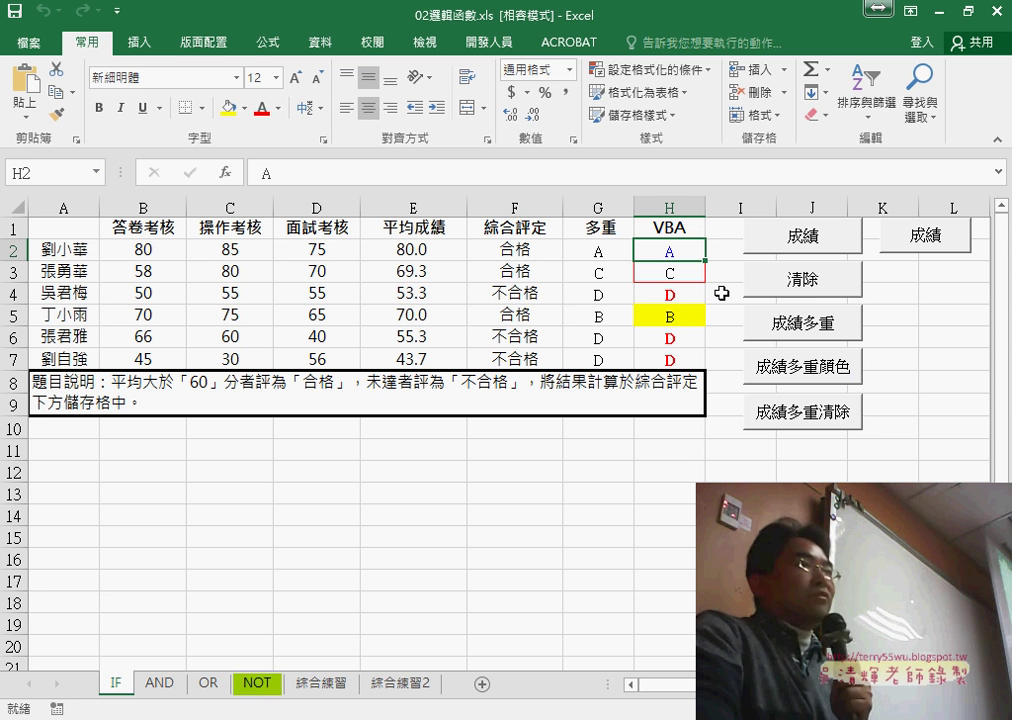
pyautogui.click(700, 318)
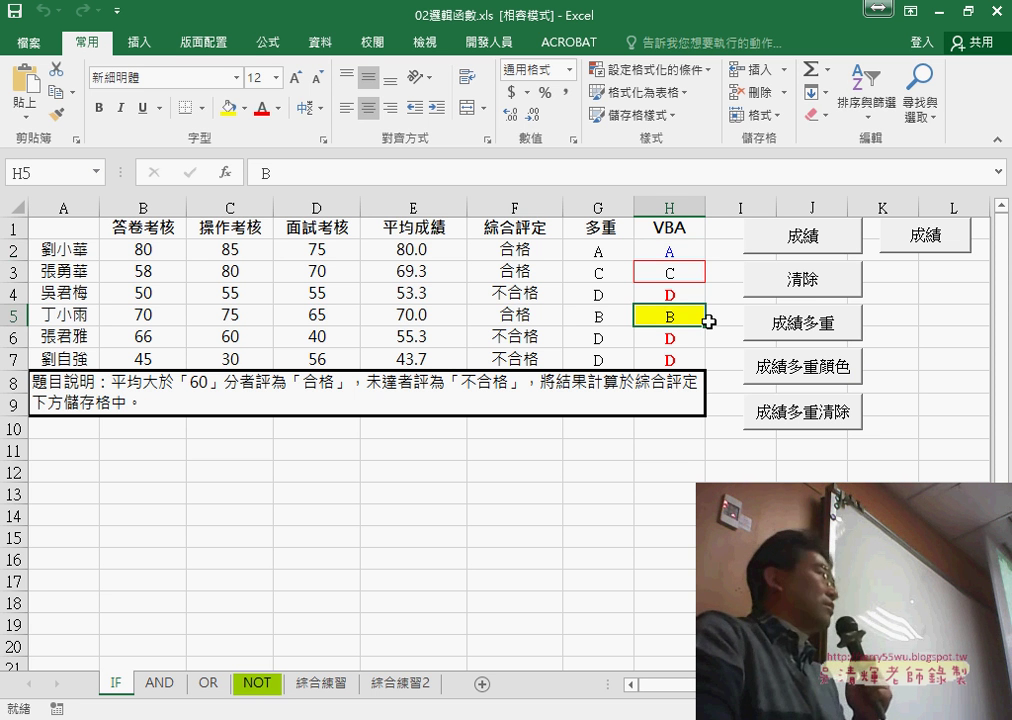
pyautogui.click(684, 271)
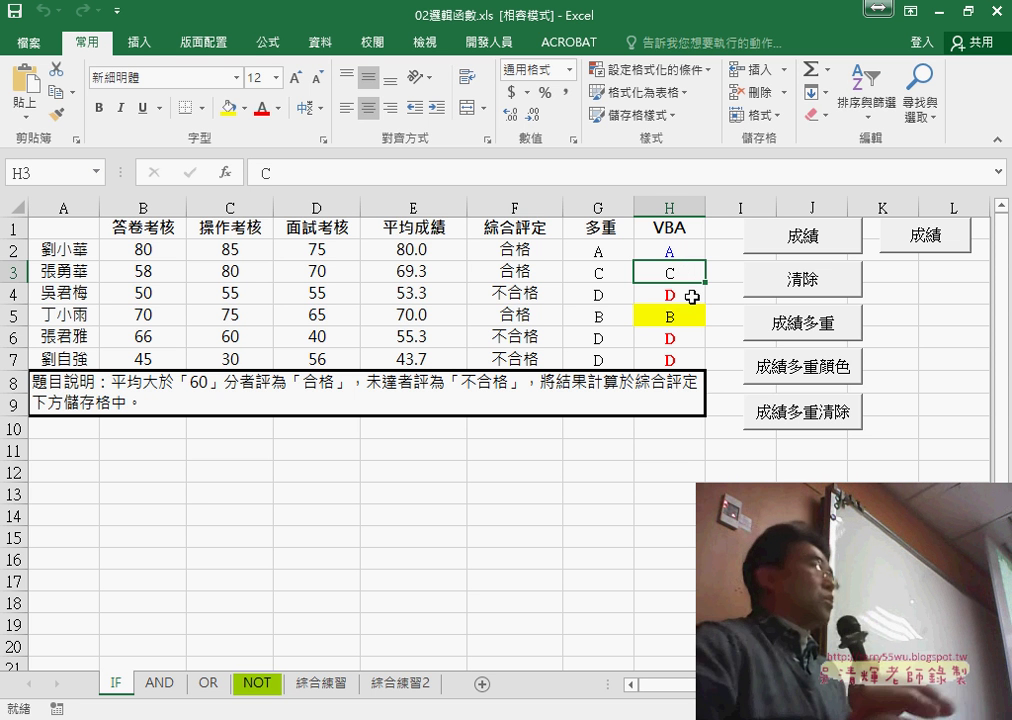
pyautogui.click(689, 298)
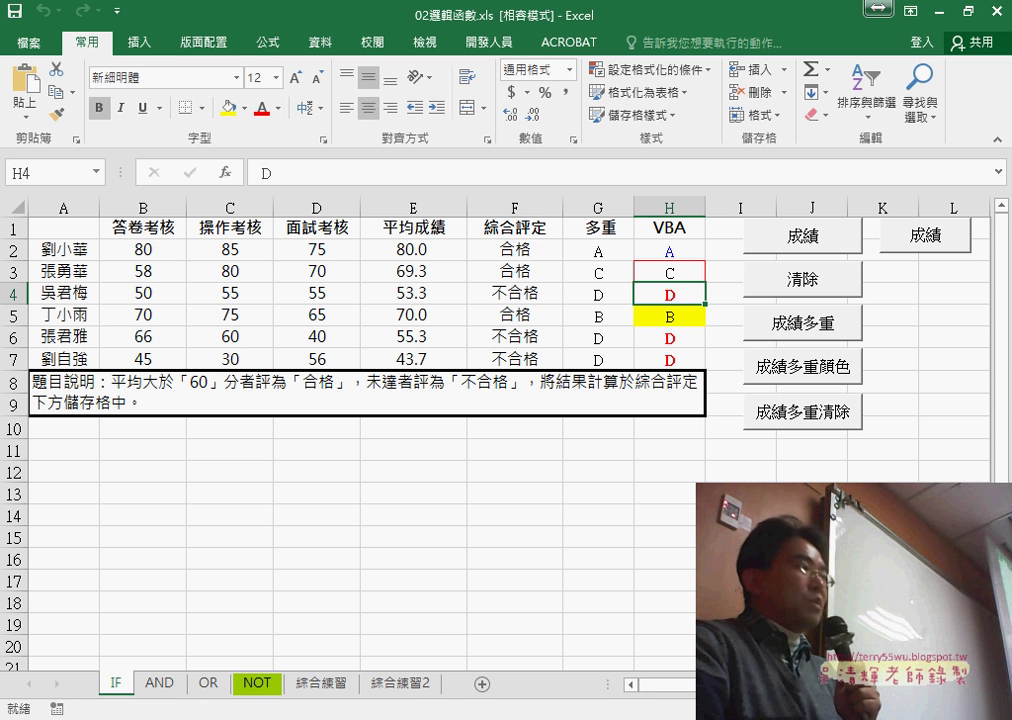
pyautogui.click(154, 641)
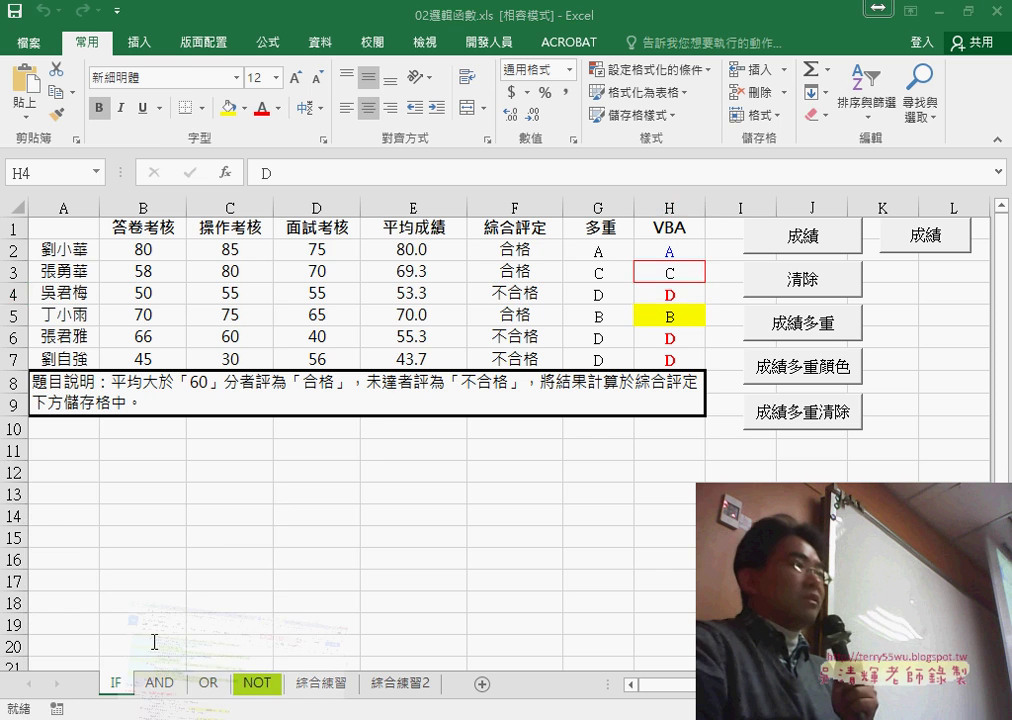
# Step: Scroll the Google Docs code, then return to the VBA editor and scroll down to End Sub
pyautogui.scroll(1, 233, 290)
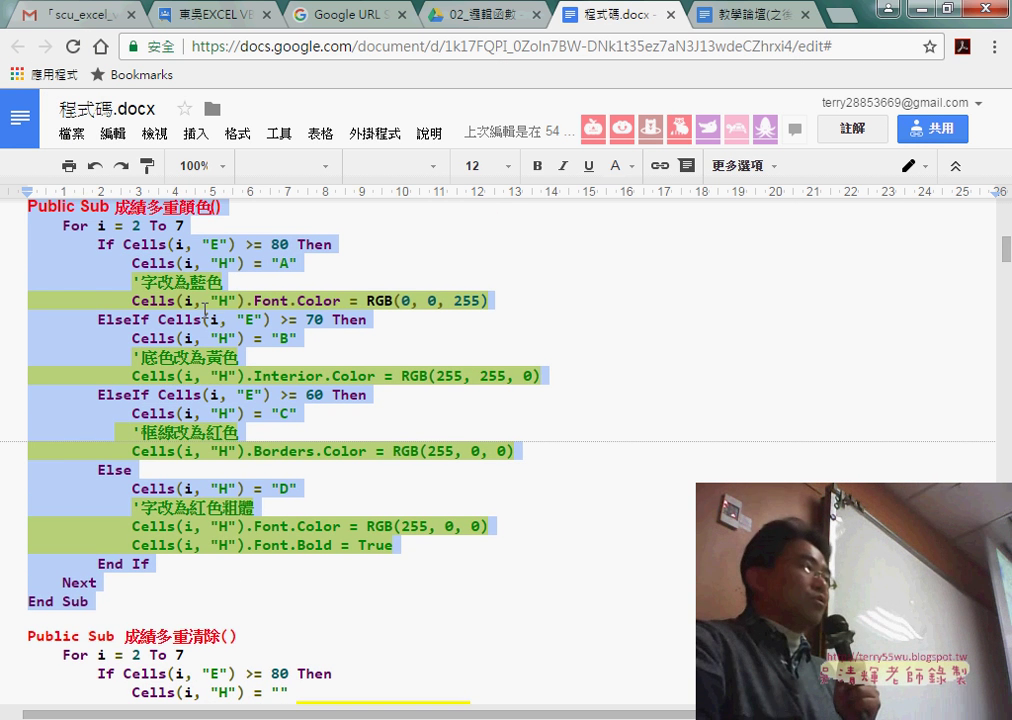
pyautogui.click(343, 710)
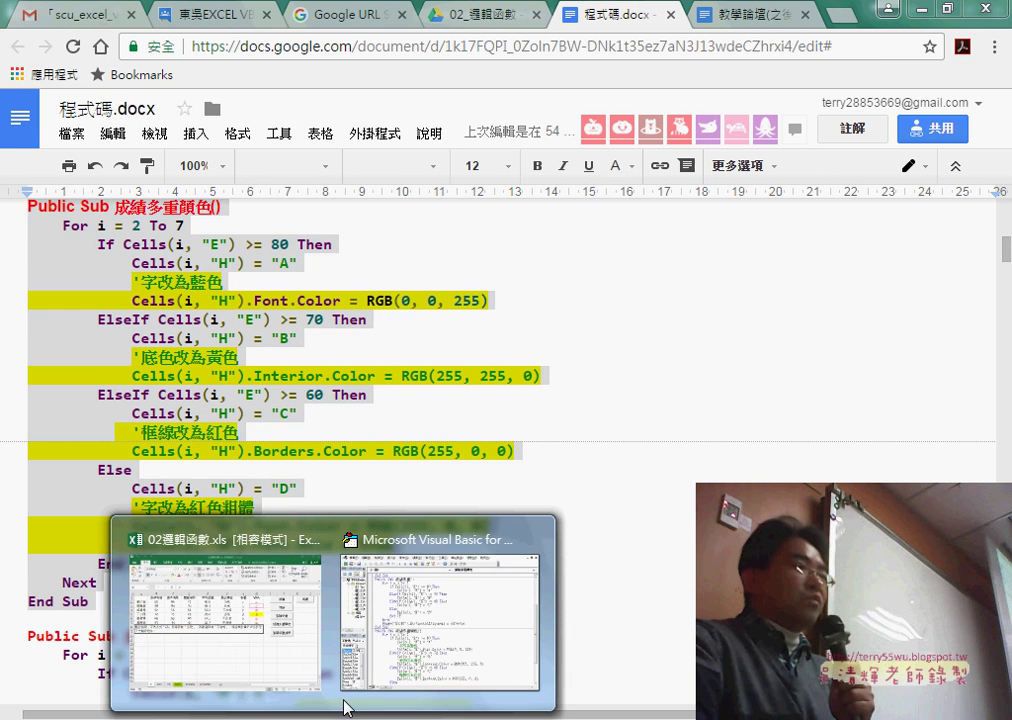
pyautogui.click(425, 615)
pyautogui.scroll(-2, 476, 537)
pyautogui.scroll(-1, 520, 497)
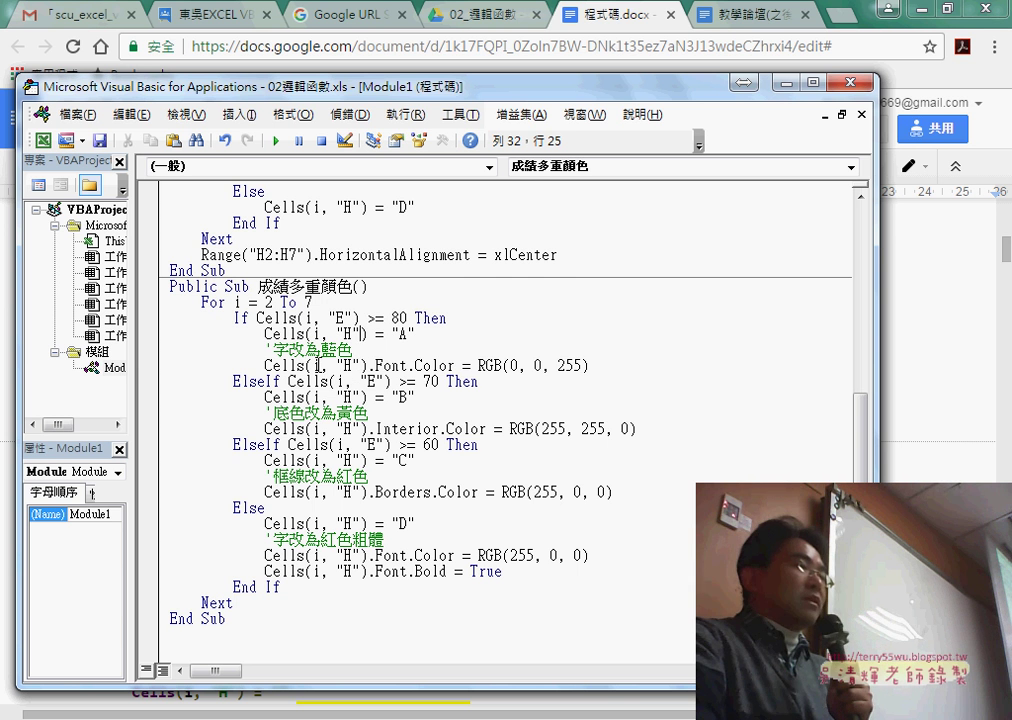
# Step: Rewrite the A-grade statement as Cells.Font.Color = RGB(0, 0, 255)
pyautogui.moveTo(600, 364); pyautogui.dragTo(304, 365)
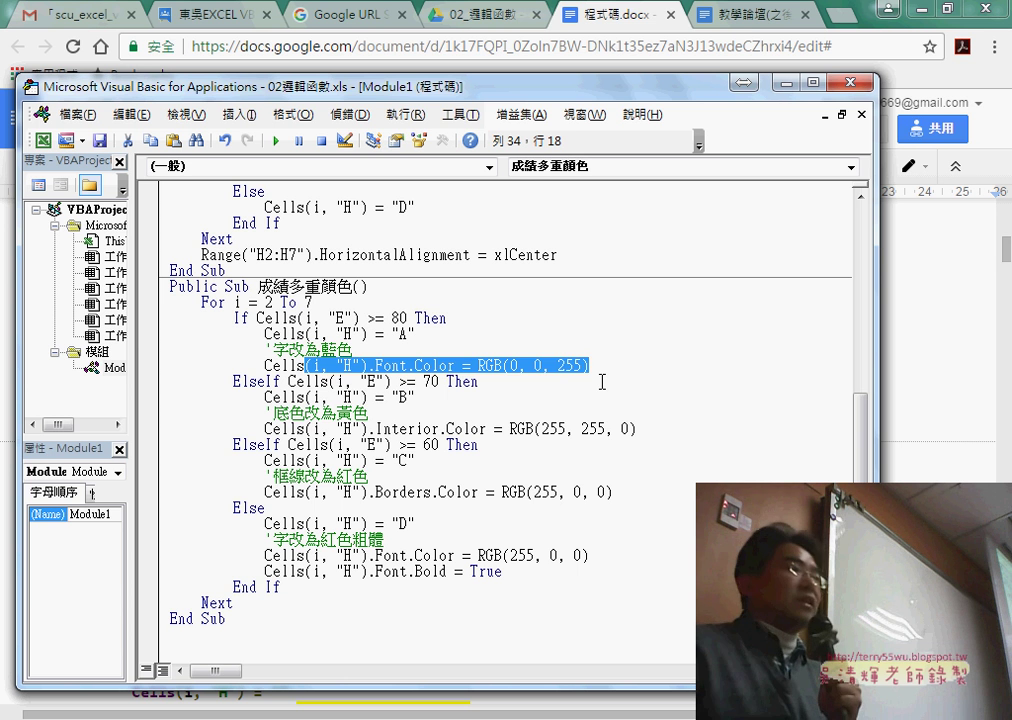
pyautogui.write('.')
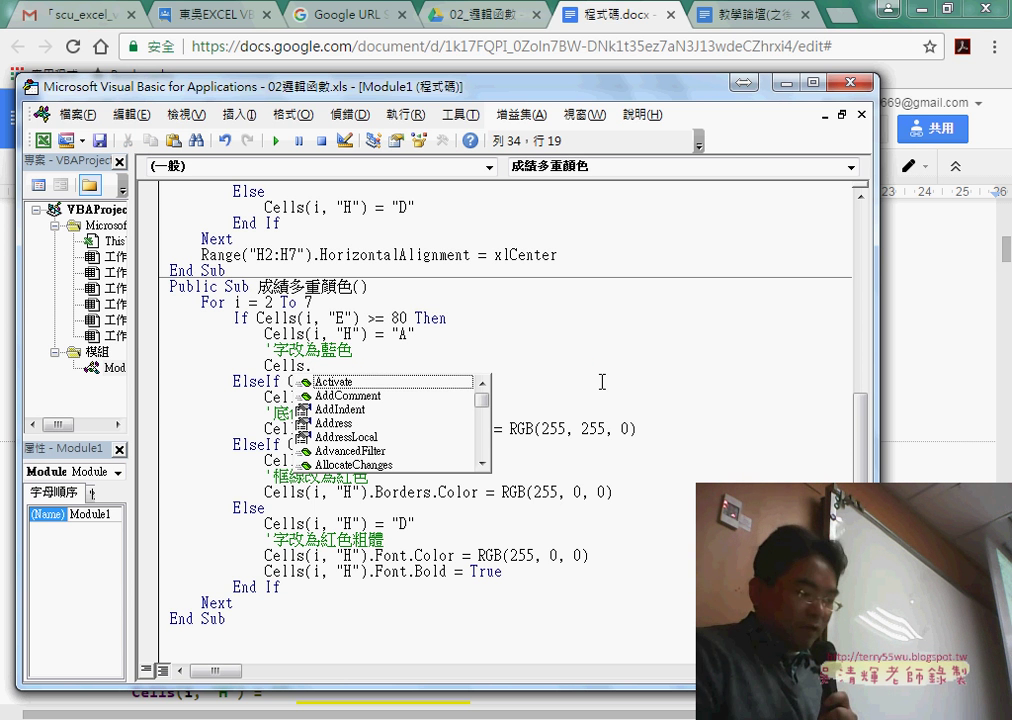
pyautogui.write('fo')
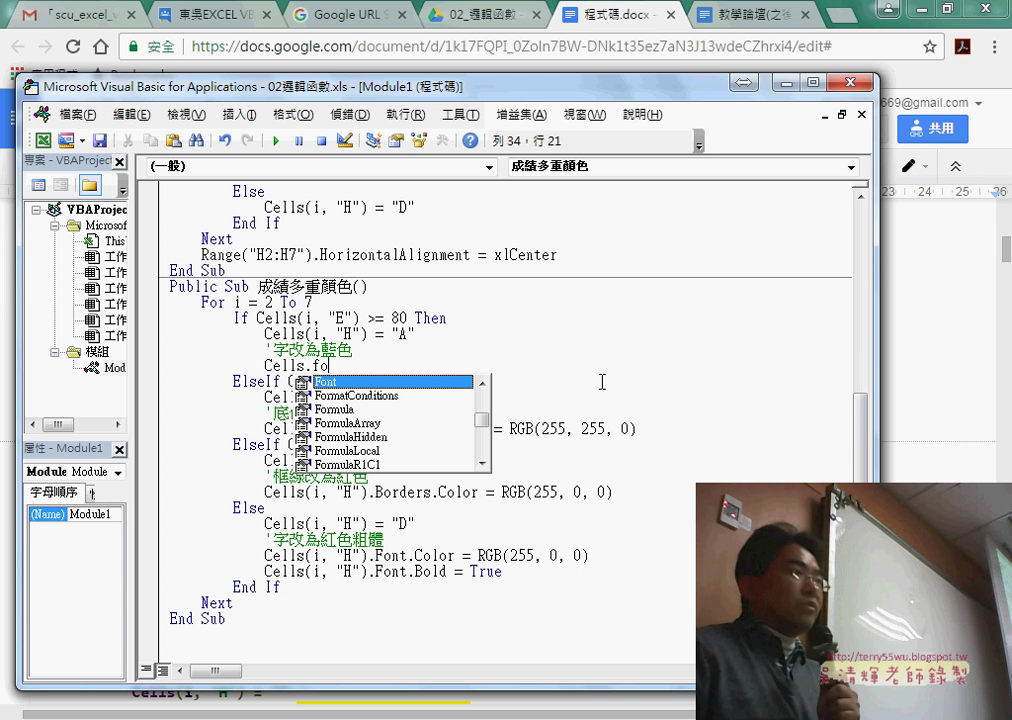
pyautogui.press('BackSpace')
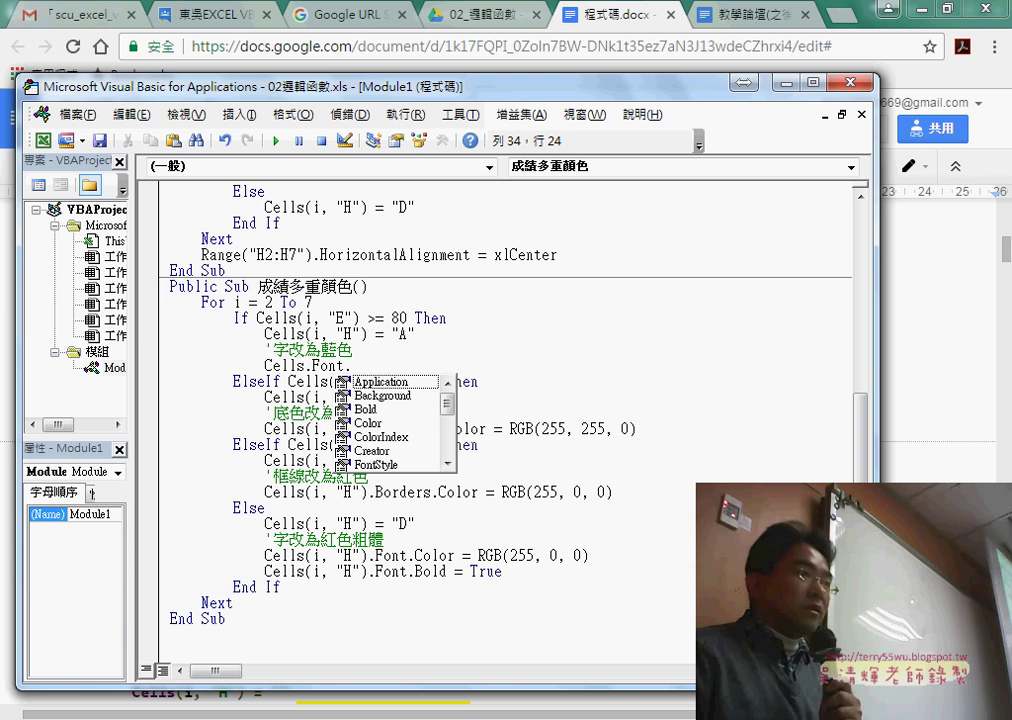
pyautogui.write('c')
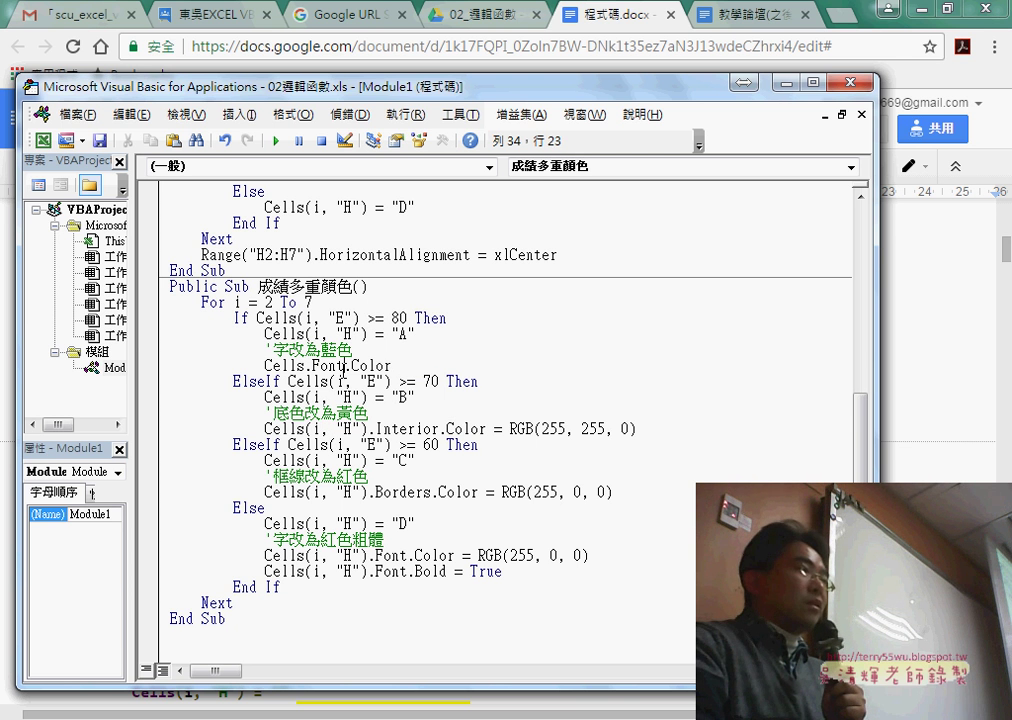
pyautogui.moveTo(344, 366); pyautogui.dragTo(313, 366)
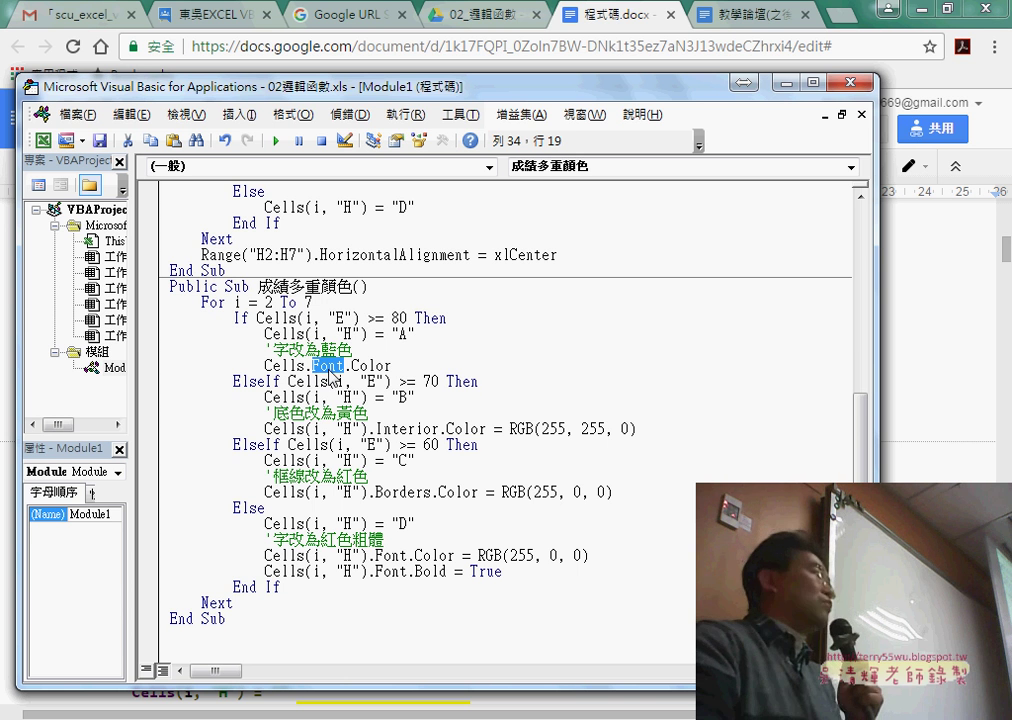
pyautogui.doubleClick(405, 366)
pyautogui.click(418, 368)
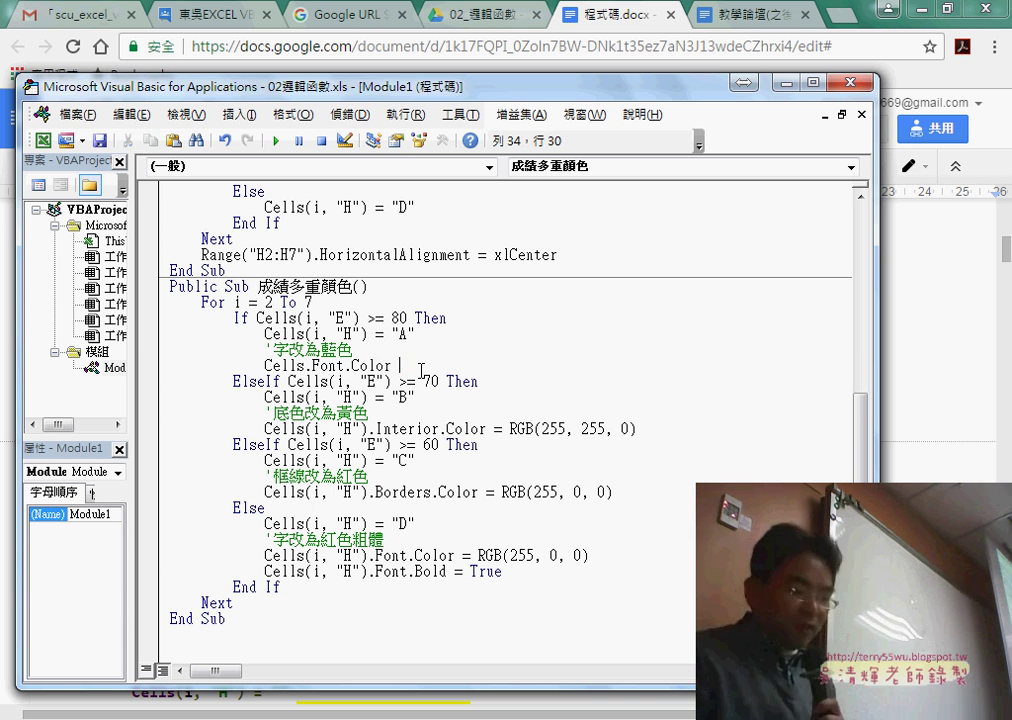
pyautogui.write('=')
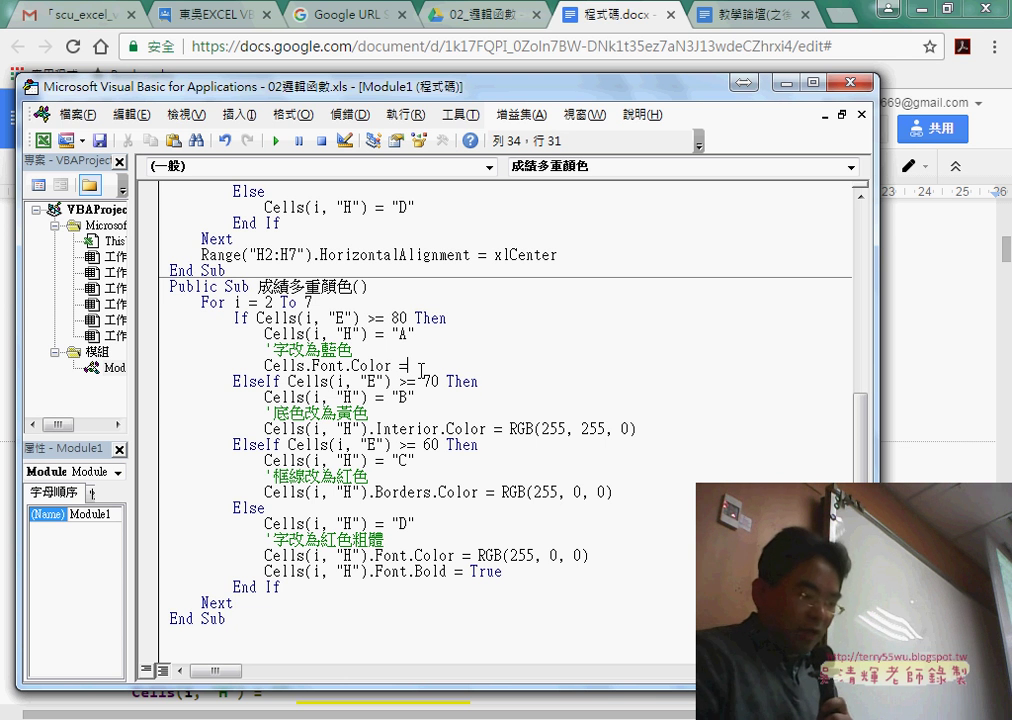
pyautogui.write('rgb')
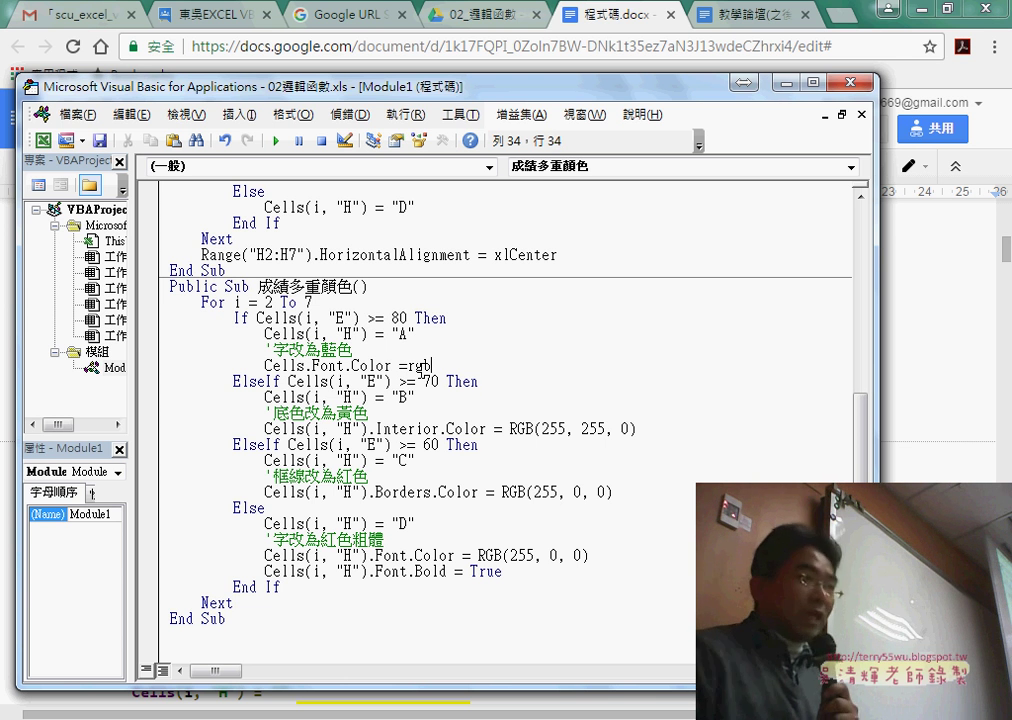
pyautogui.write('(0')
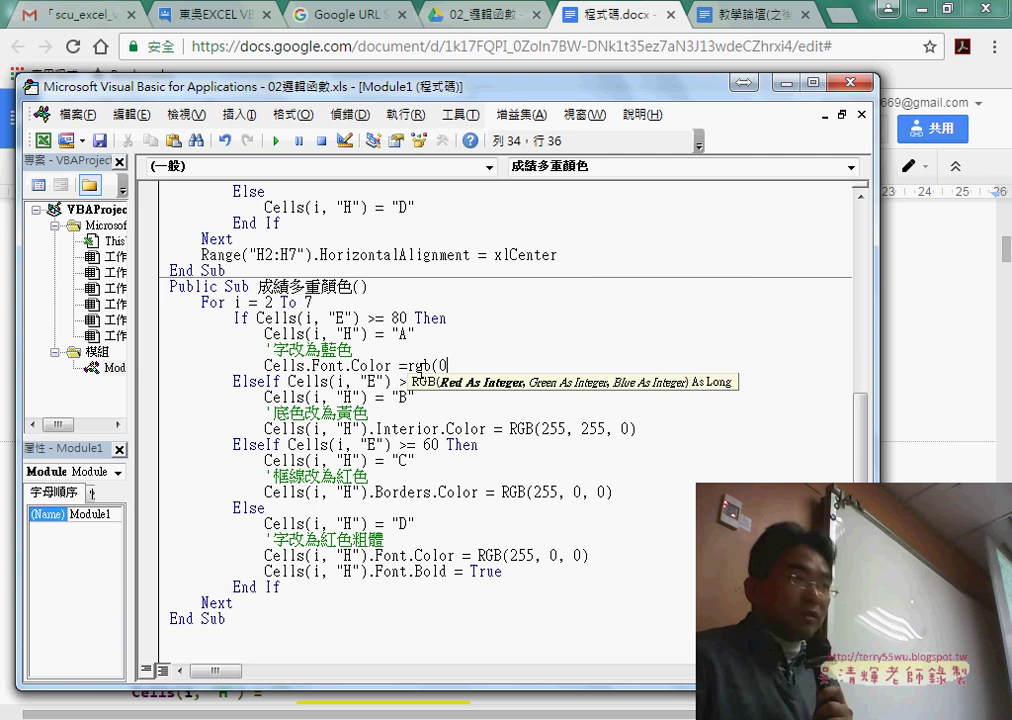
pyautogui.write(',0')
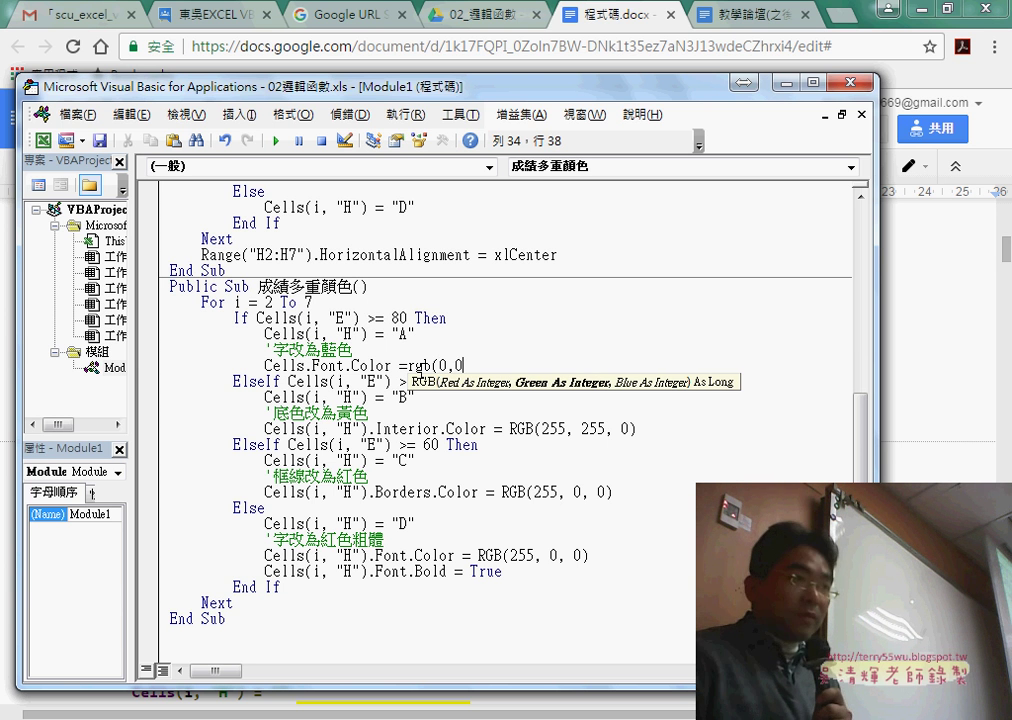
pyautogui.write(',2')
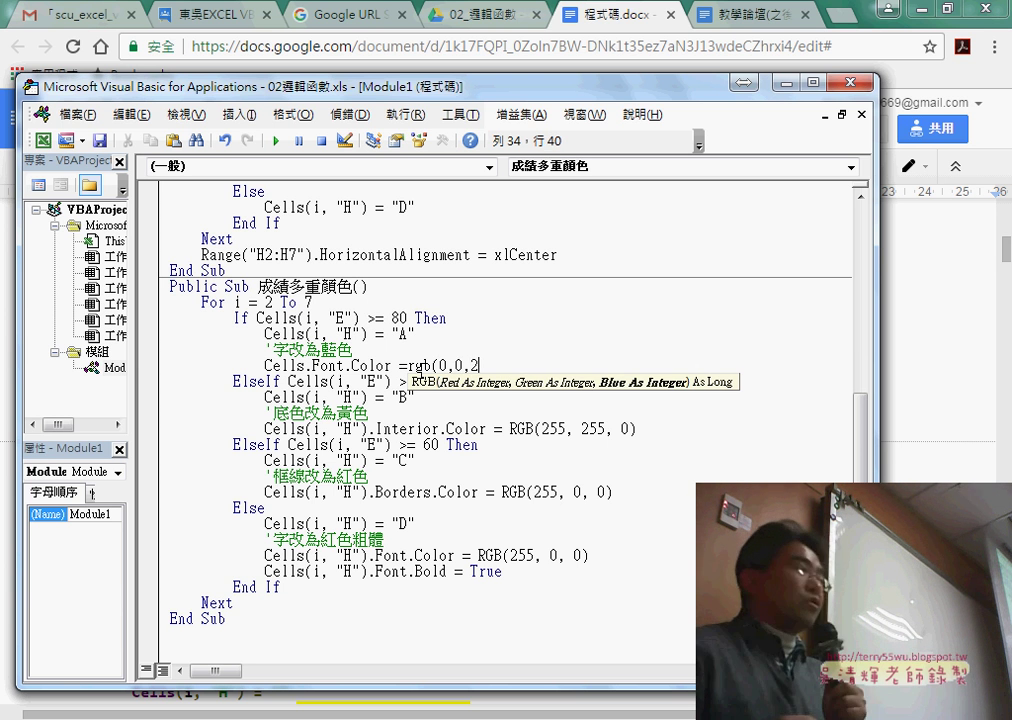
pyautogui.write('55')
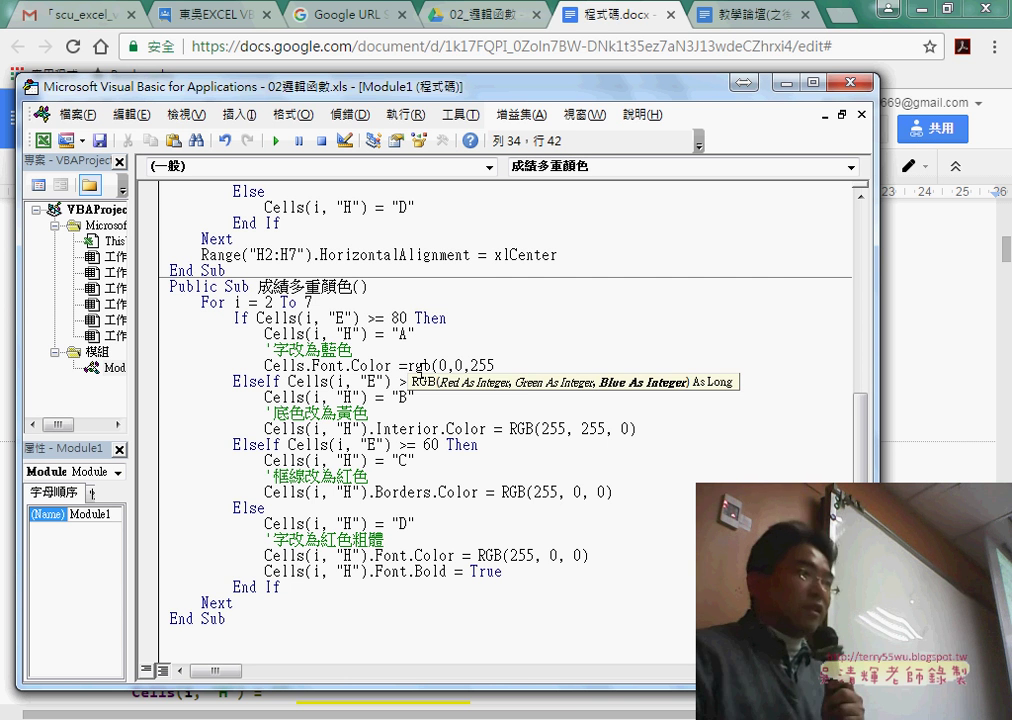
pyautogui.write(')')
pyautogui.click(405, 488)
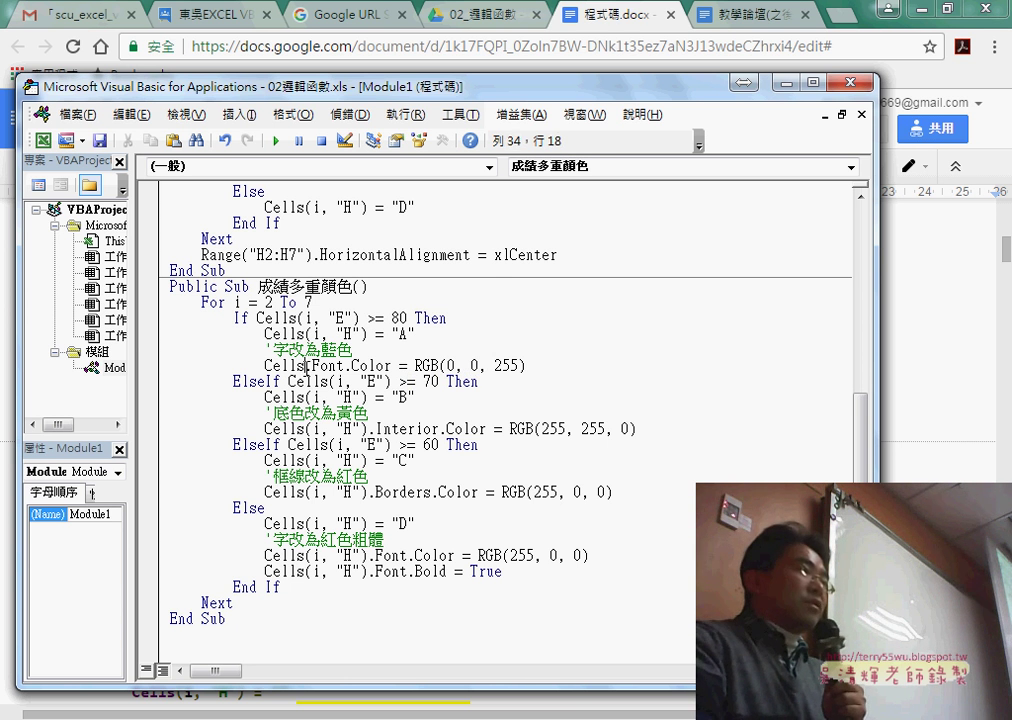
# Step: Paste (i, "H") after Cells and remove the .Font.Color = RGB(0, 0, 255) assignment
pyautogui.moveTo(306, 365); pyautogui.dragTo(258, 365)
pyautogui.moveTo(304, 333); pyautogui.dragTo(366, 333)
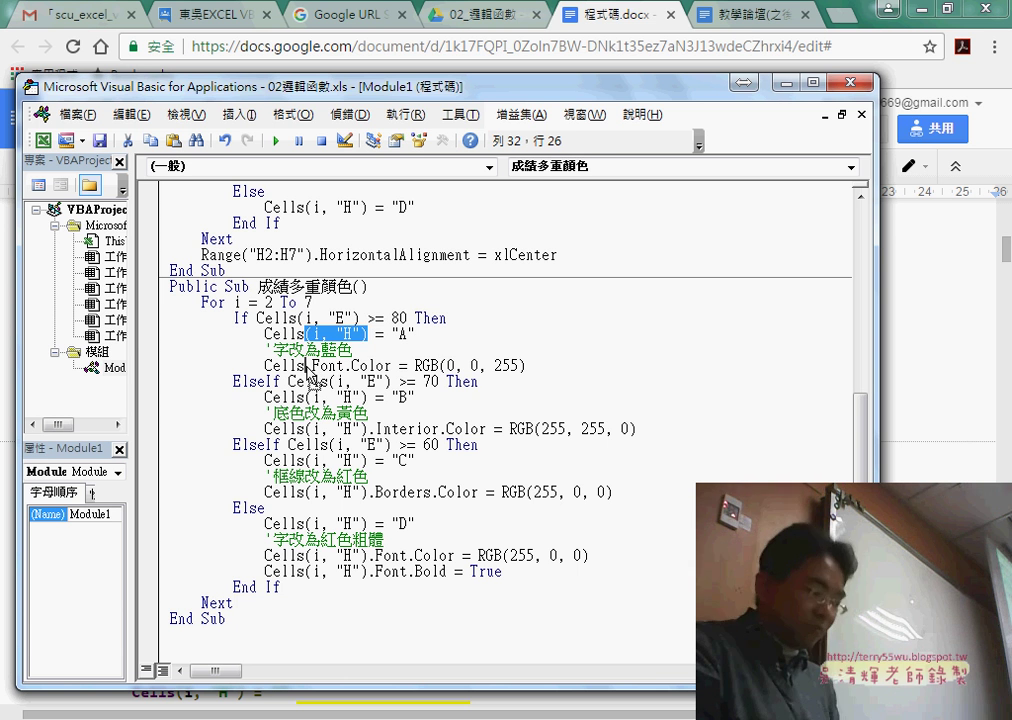
pyautogui.click(305, 365)
pyautogui.write('(i, "H")')
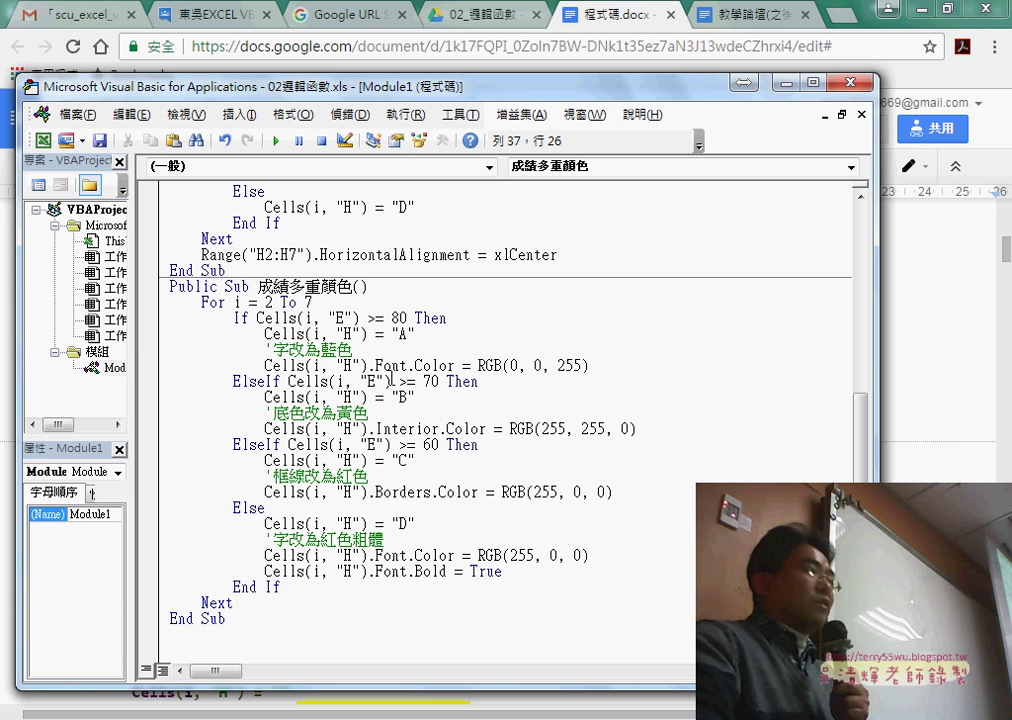
pyautogui.moveTo(367, 366); pyautogui.dragTo(594, 362)
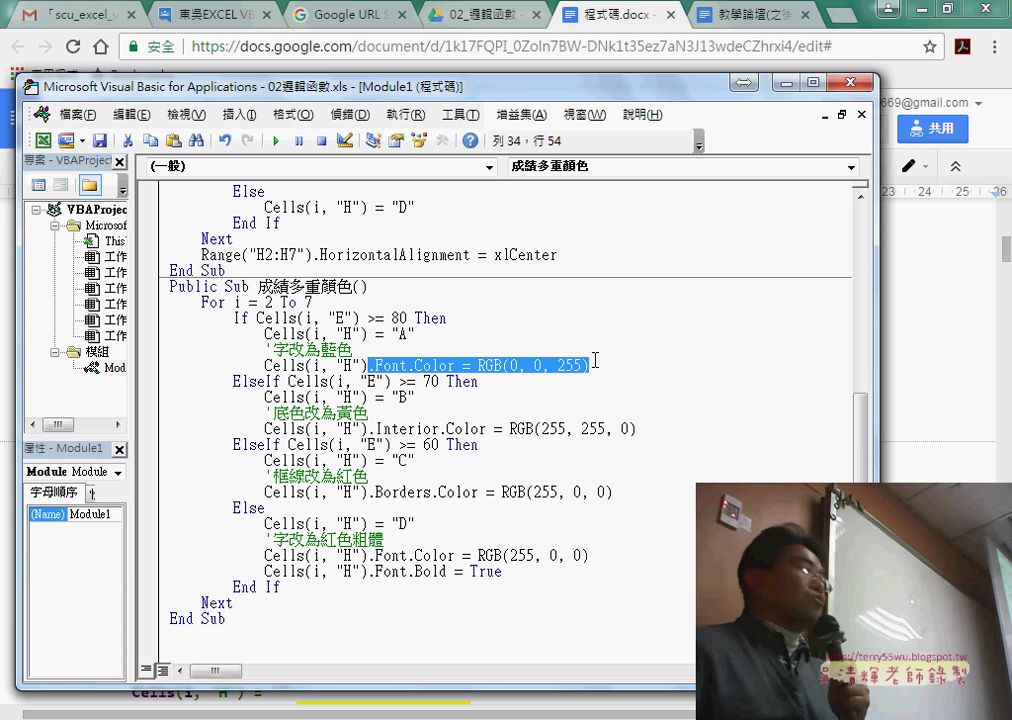
pyautogui.write('.')
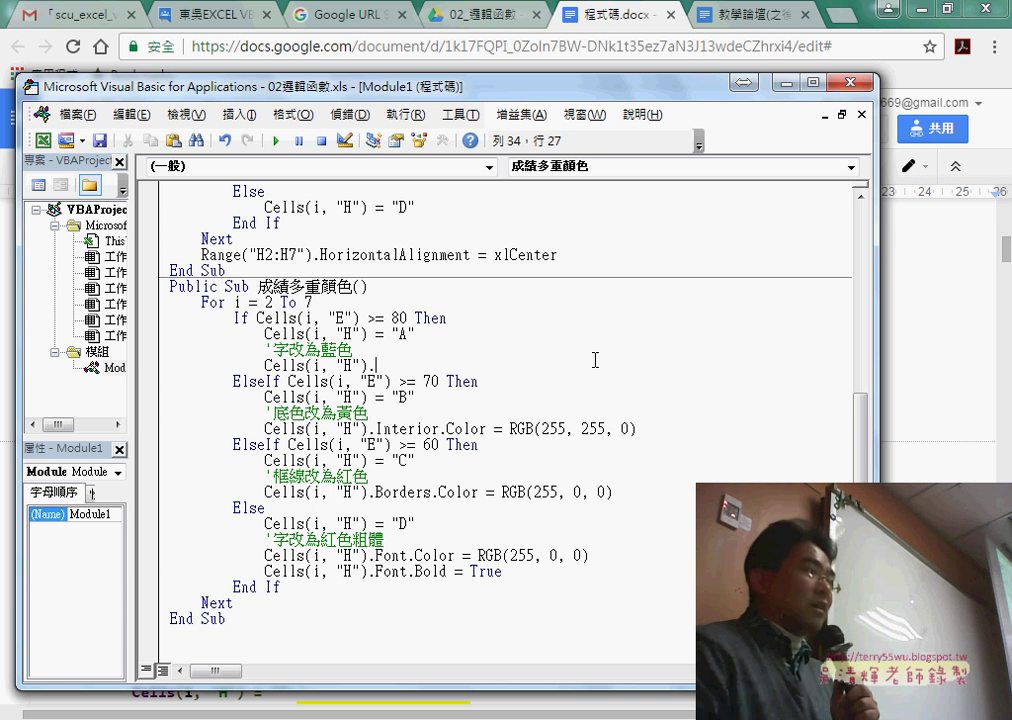
# Step: Undo the deletion to restore Cells(i, "H").Font.Color = RGB(0, 0, 255)
pyautogui.hotkey('ctrl', 'z')
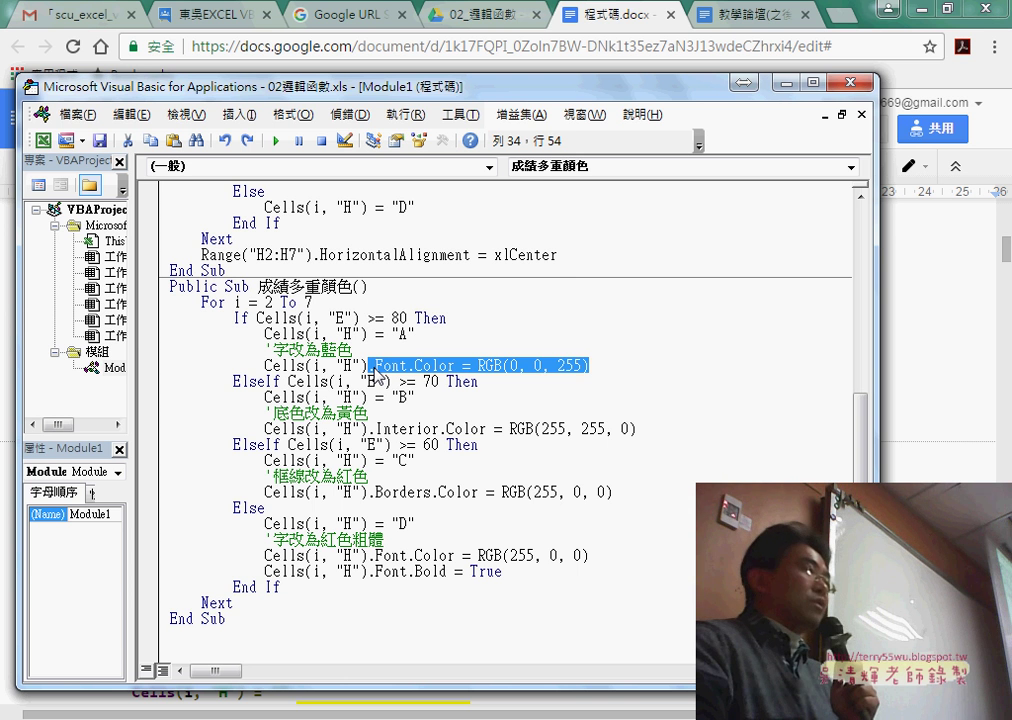
pyautogui.click(309, 367)
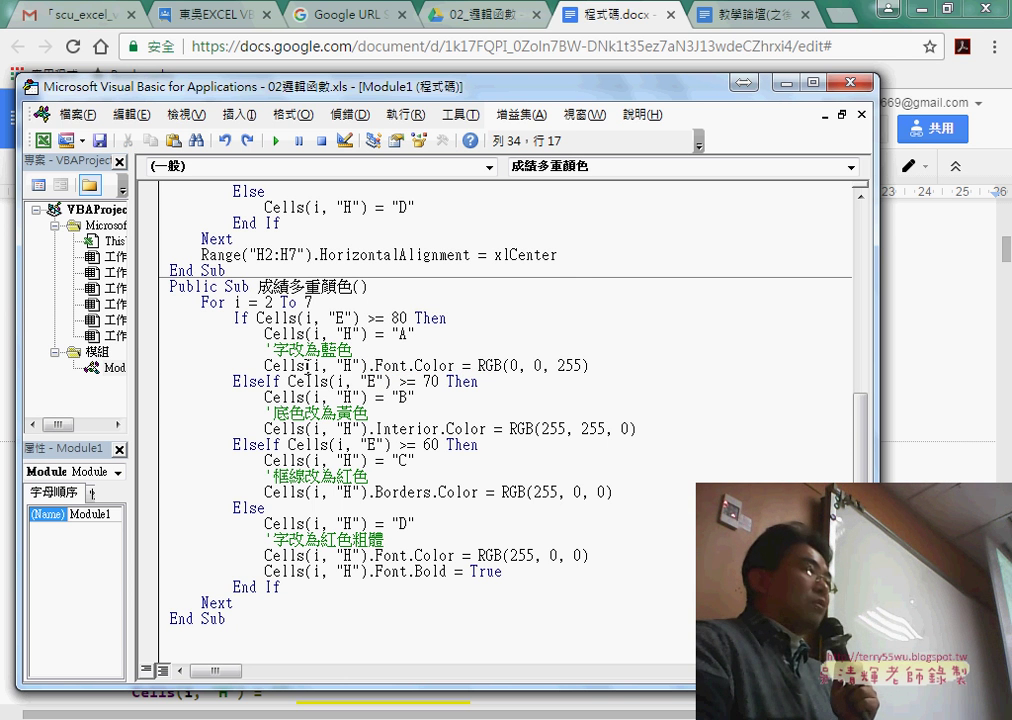
pyautogui.moveTo(305, 366); pyautogui.dragTo(598, 373)
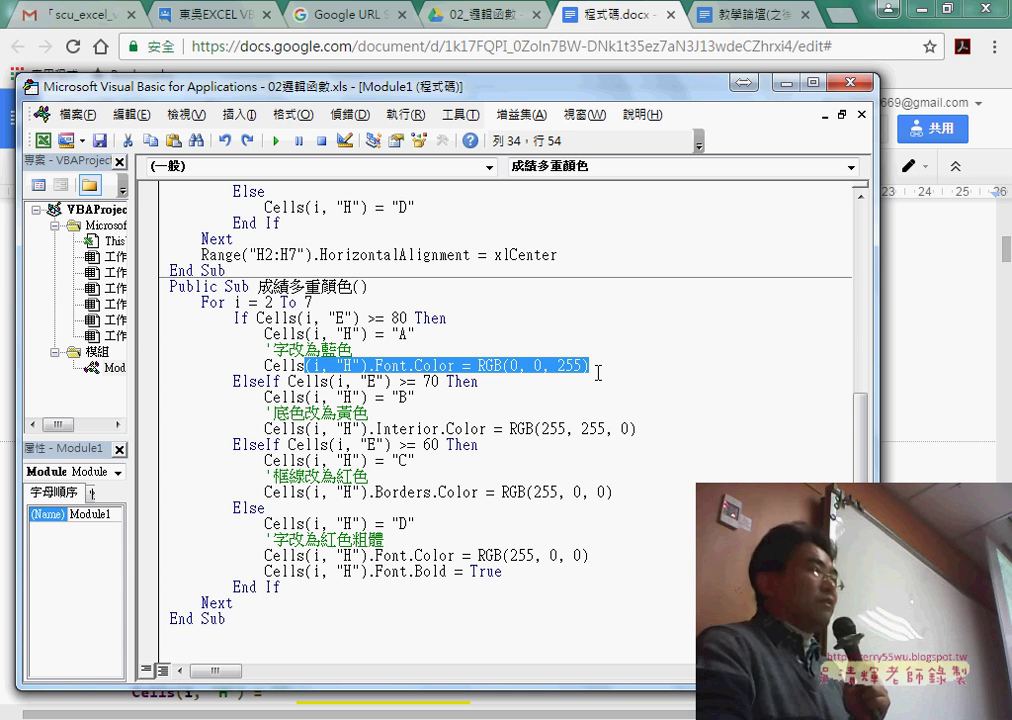
pyautogui.click(380, 383)
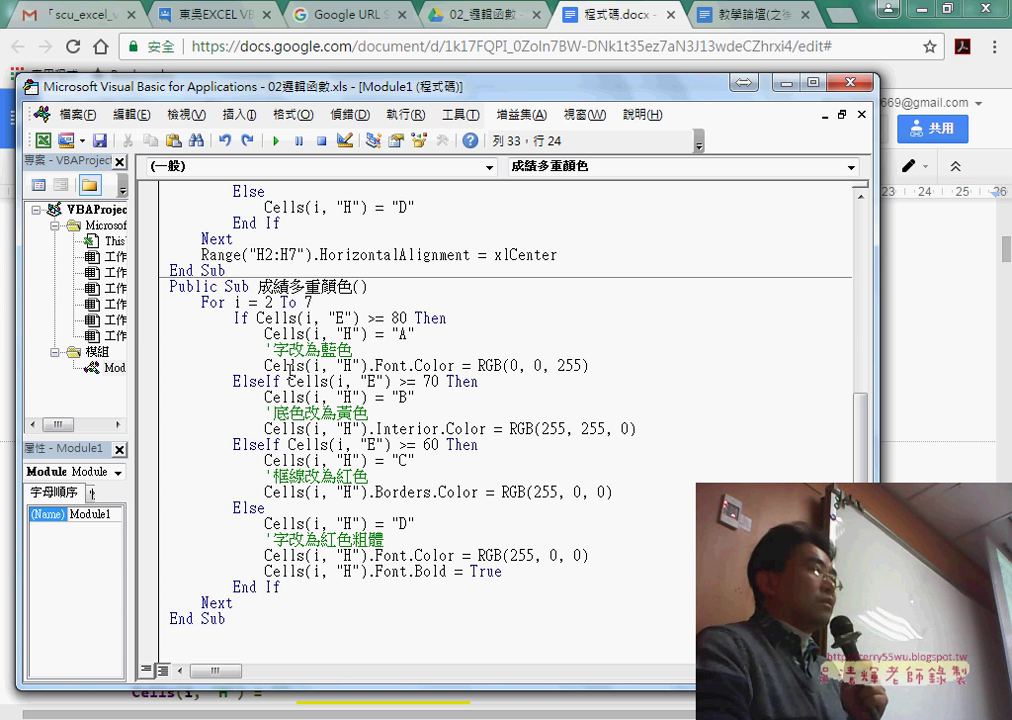
# Step: Highlight Cells(i, "H"), Interior.Color and the yellow (255, 255, 0), then select the border-colour code
pyautogui.moveTo(266, 365); pyautogui.dragTo(367, 365)
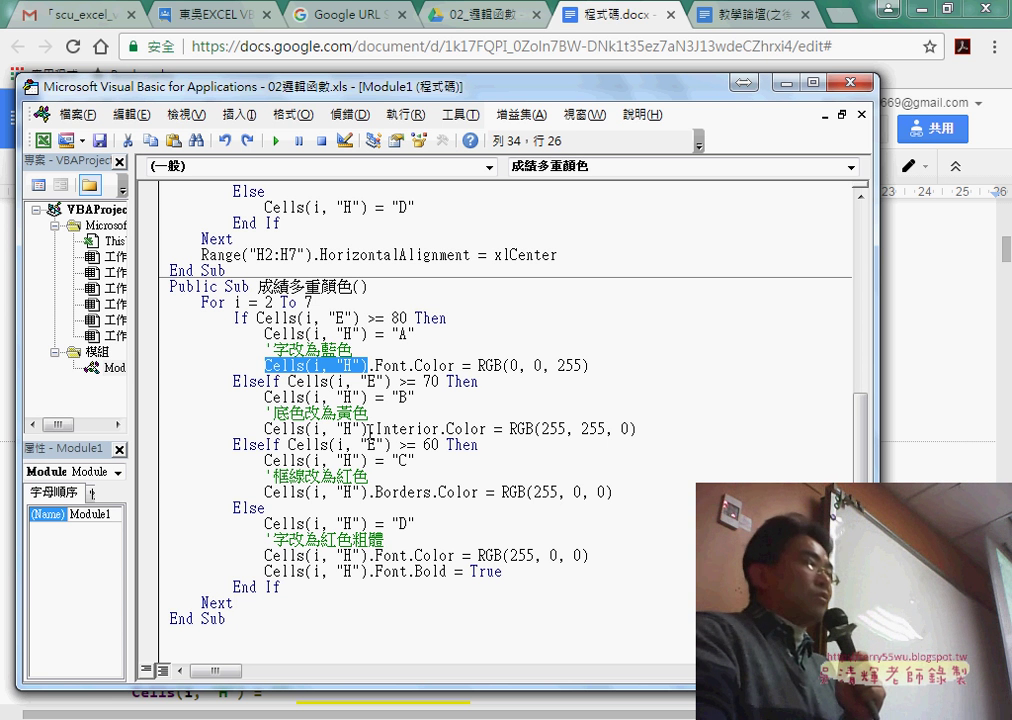
pyautogui.moveTo(367, 429); pyautogui.dragTo(485, 431)
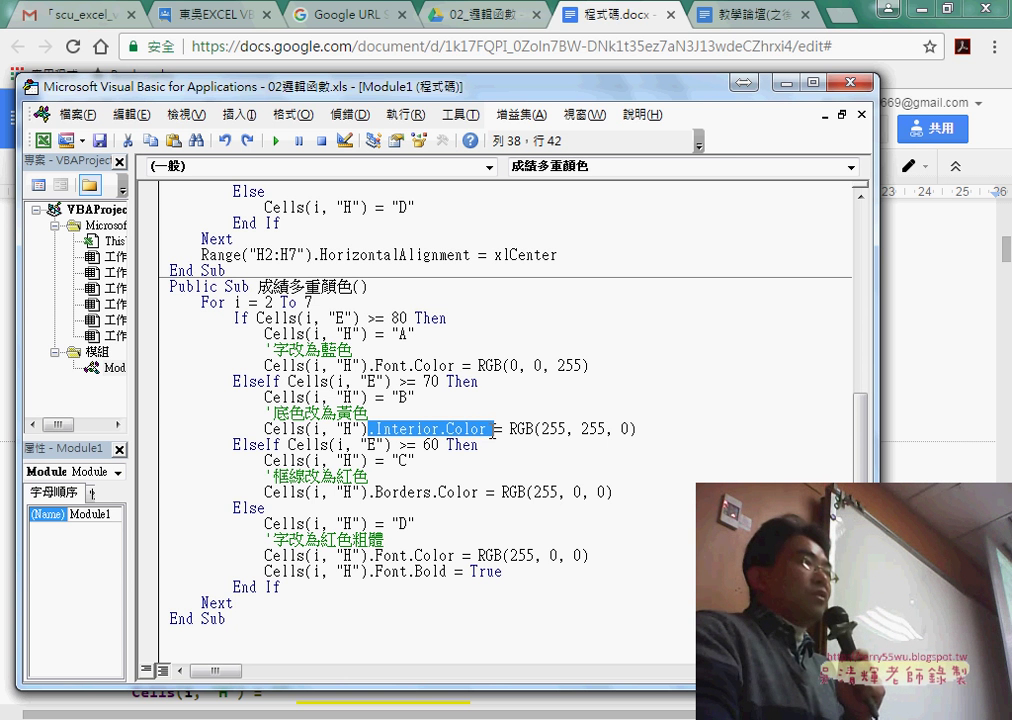
pyautogui.moveTo(535, 430); pyautogui.dragTo(637, 430)
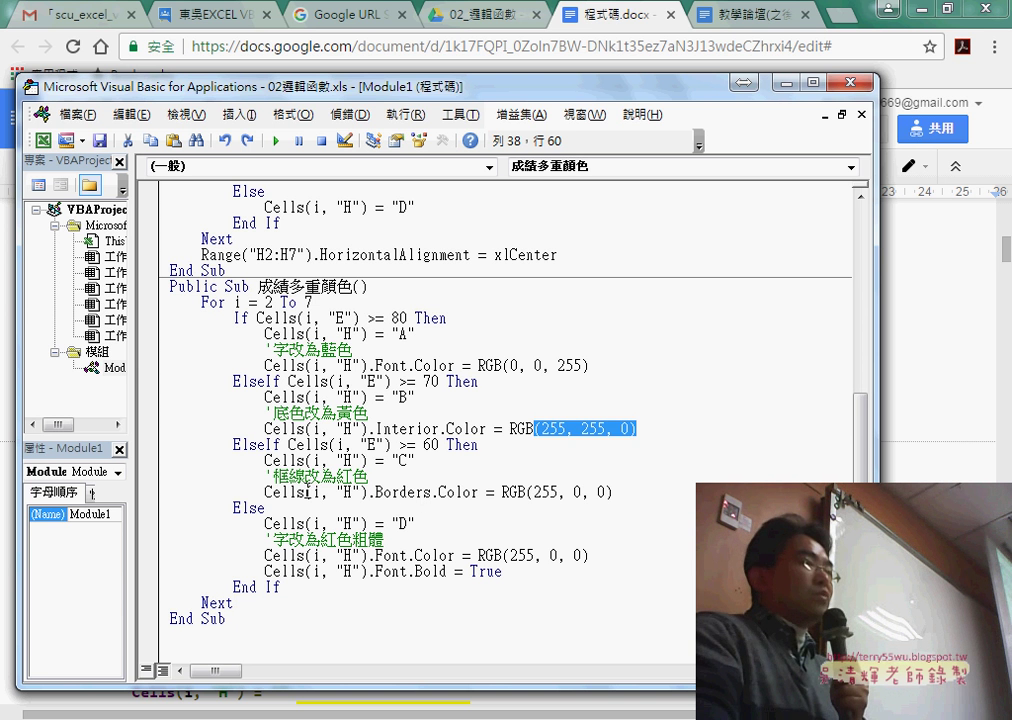
pyautogui.moveTo(307, 492); pyautogui.dragTo(621, 492)
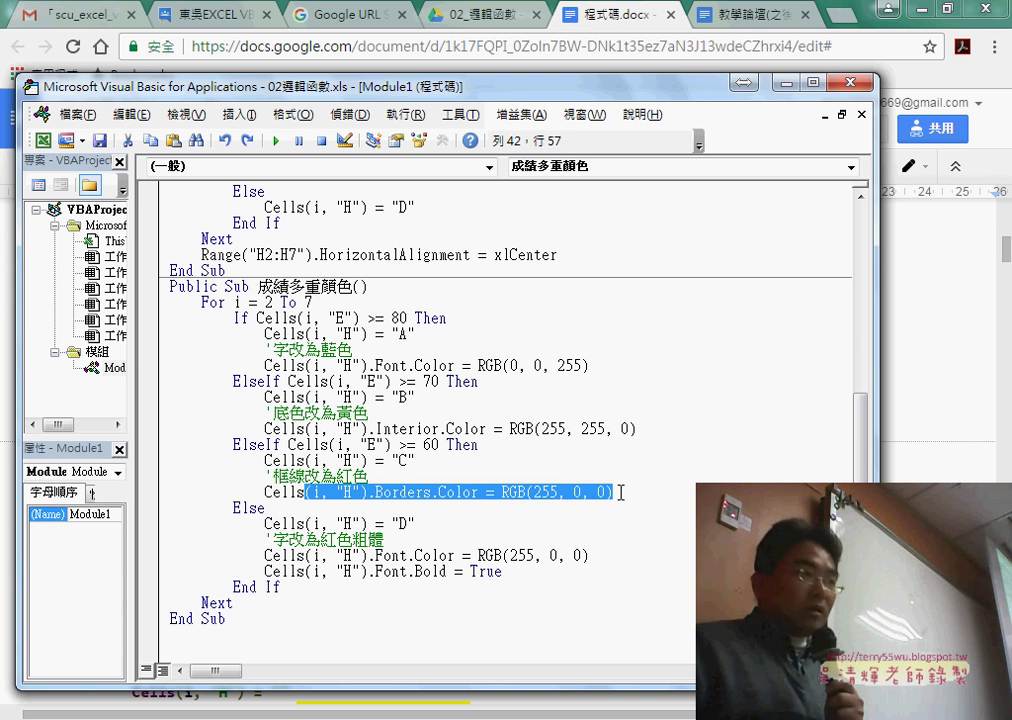
# Step: Add the Borders member after Cells on the grade-C line
pyautogui.write('.')
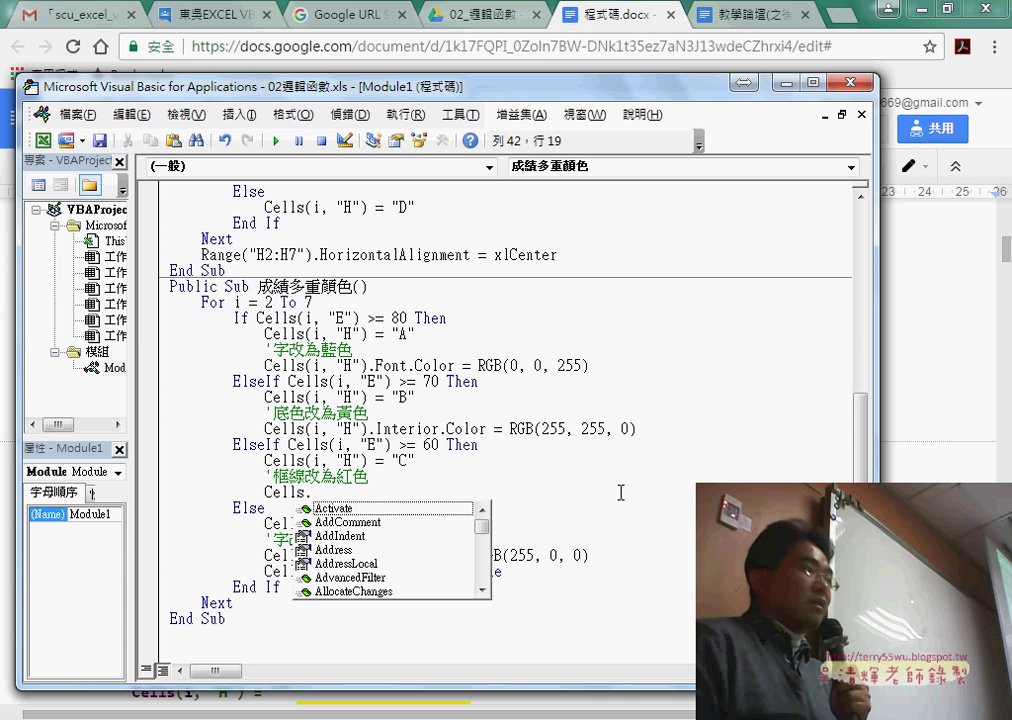
pyautogui.write('B')
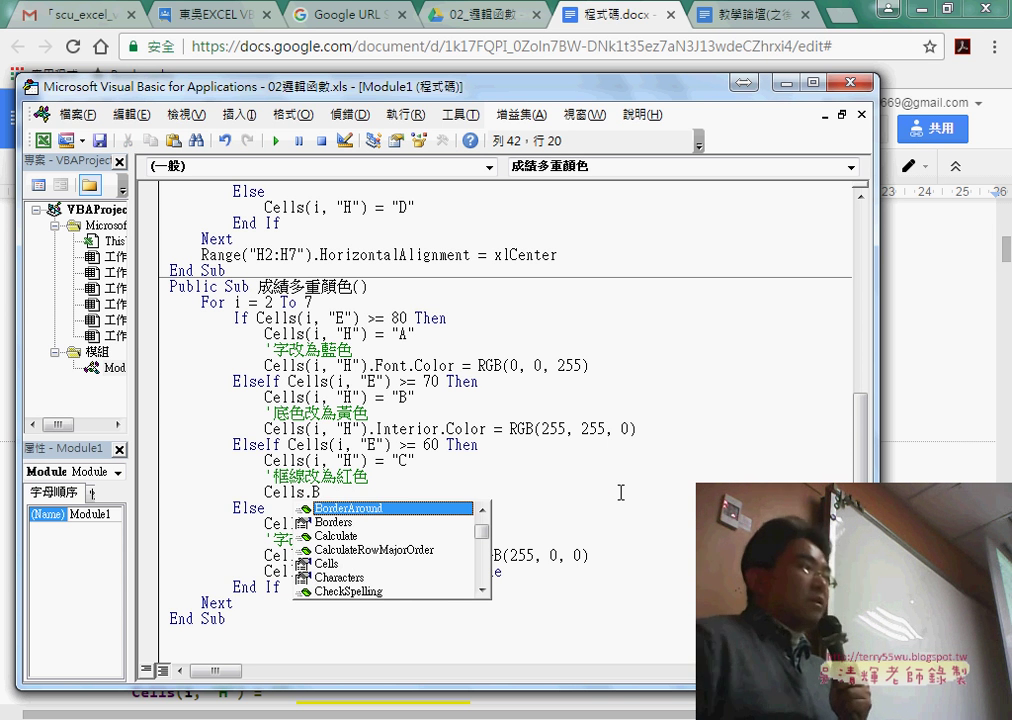
pyautogui.press('Down')
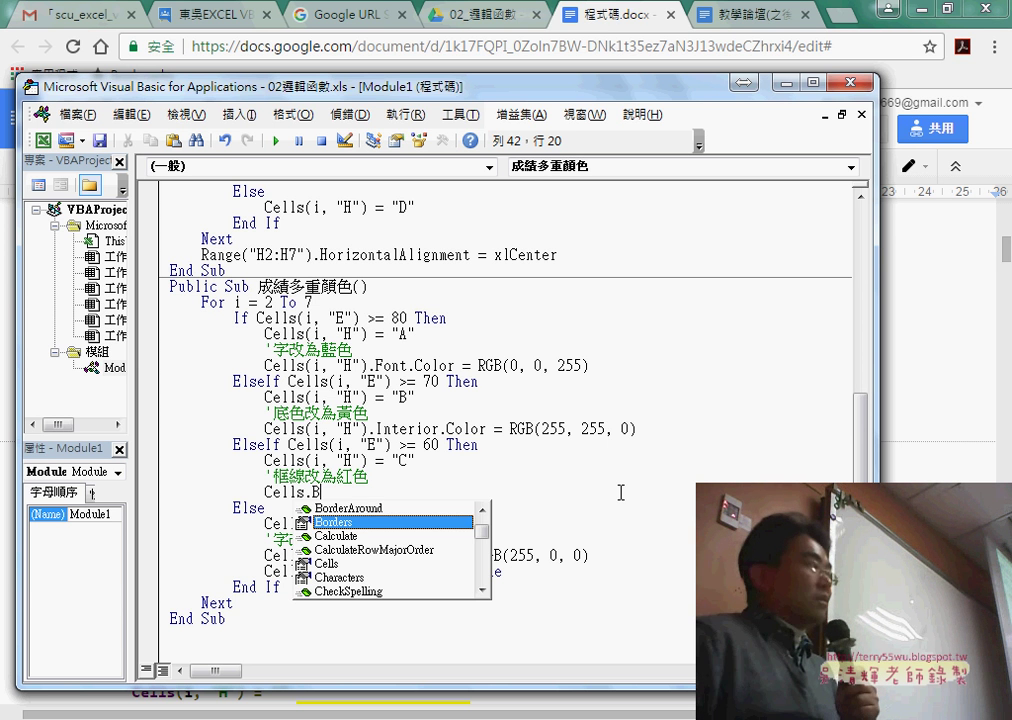
pyautogui.press('space')
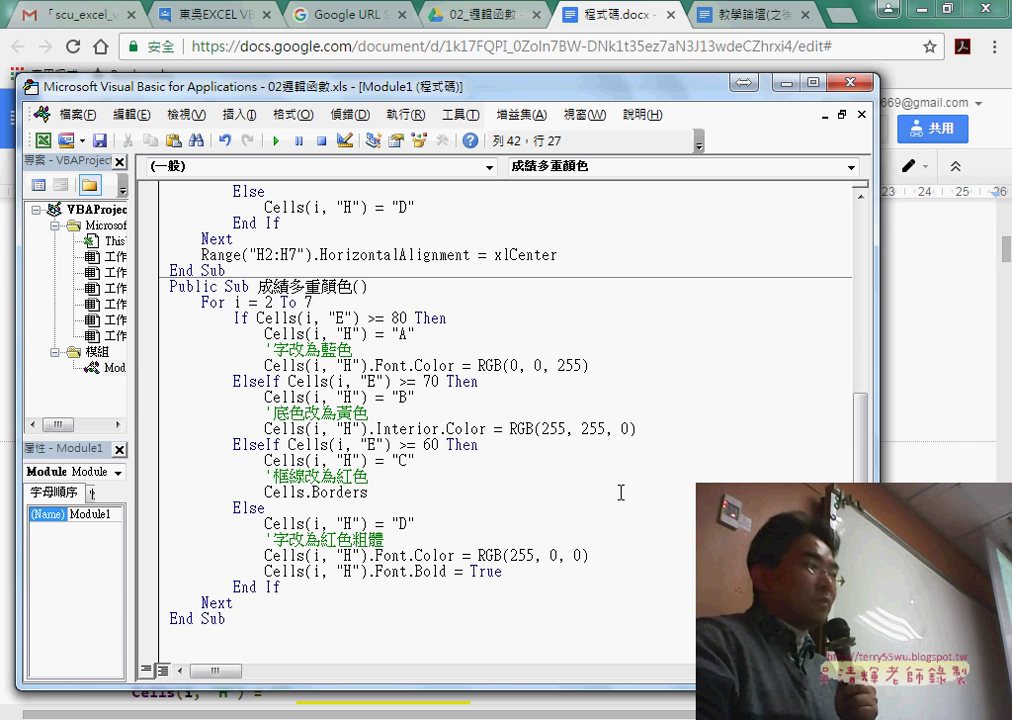
pyautogui.press('BackSpace')
pyautogui.hotkey('shift', 'Left')
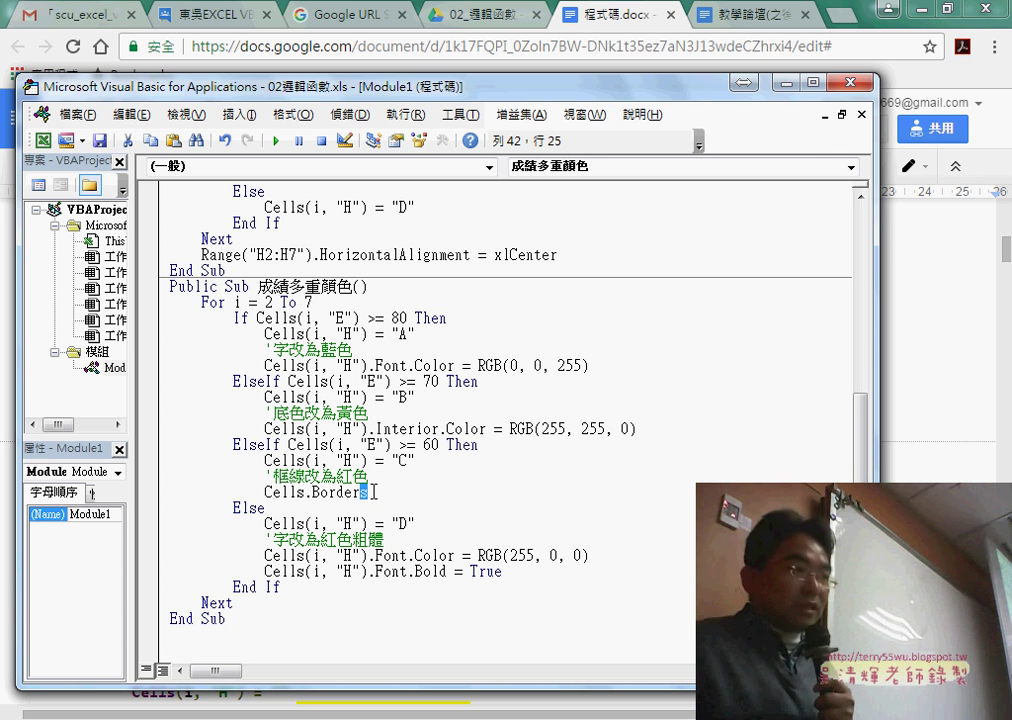
# Step: Complete the line as Cells.Borders.Color = RGB(255,0,0) for a red border
pyautogui.click(374, 492)
pyautogui.write('.')
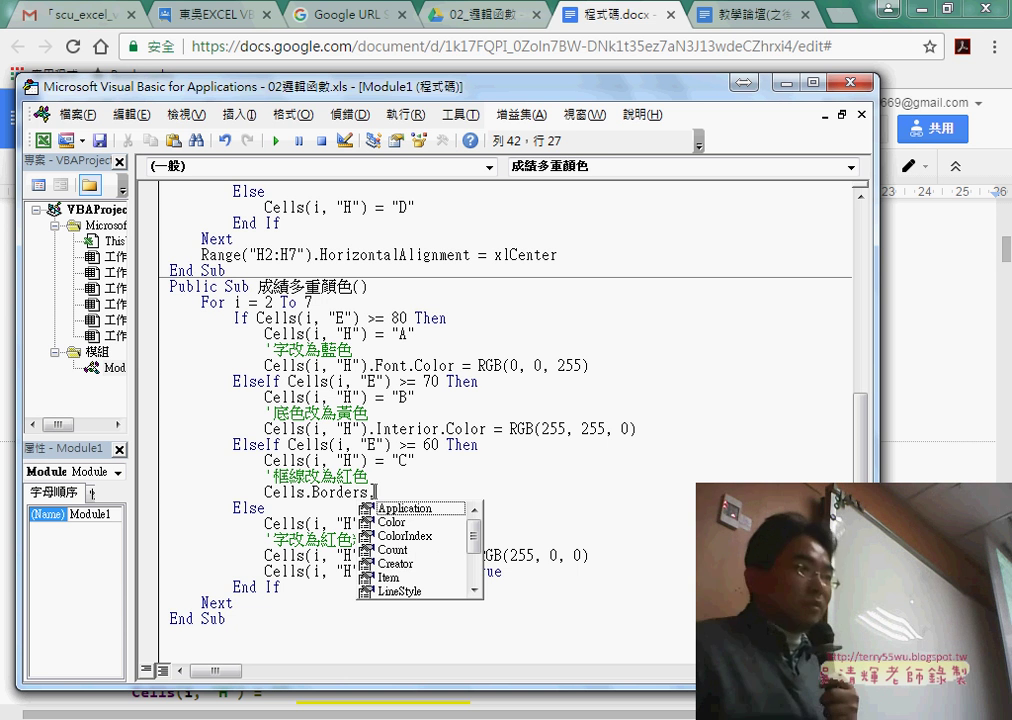
pyautogui.press('Down')
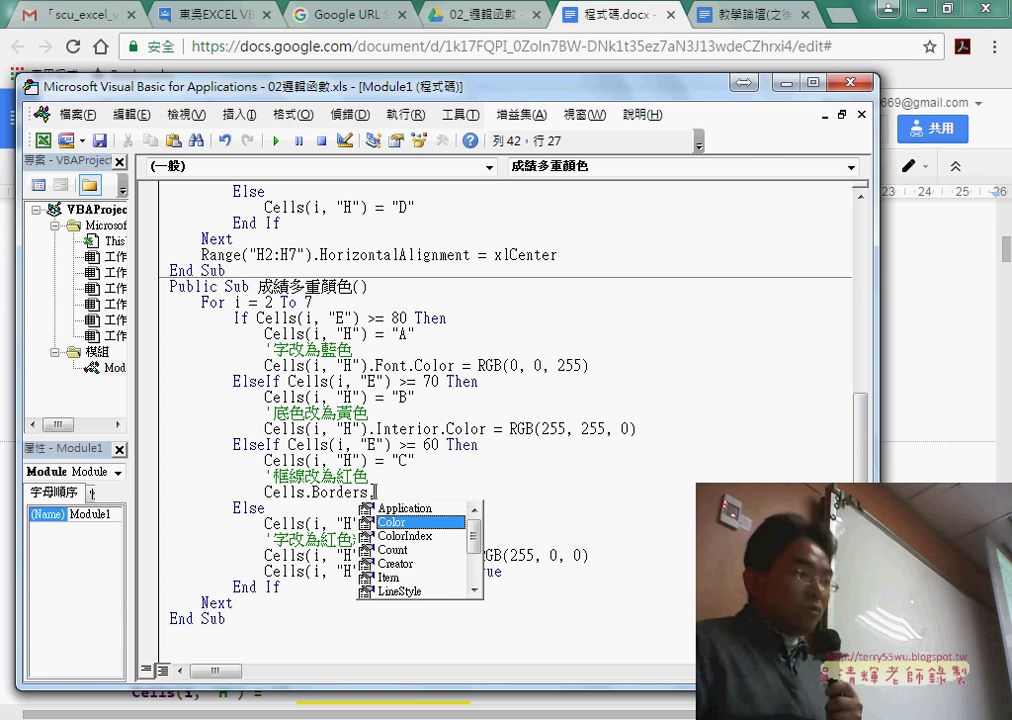
pyautogui.press('space')
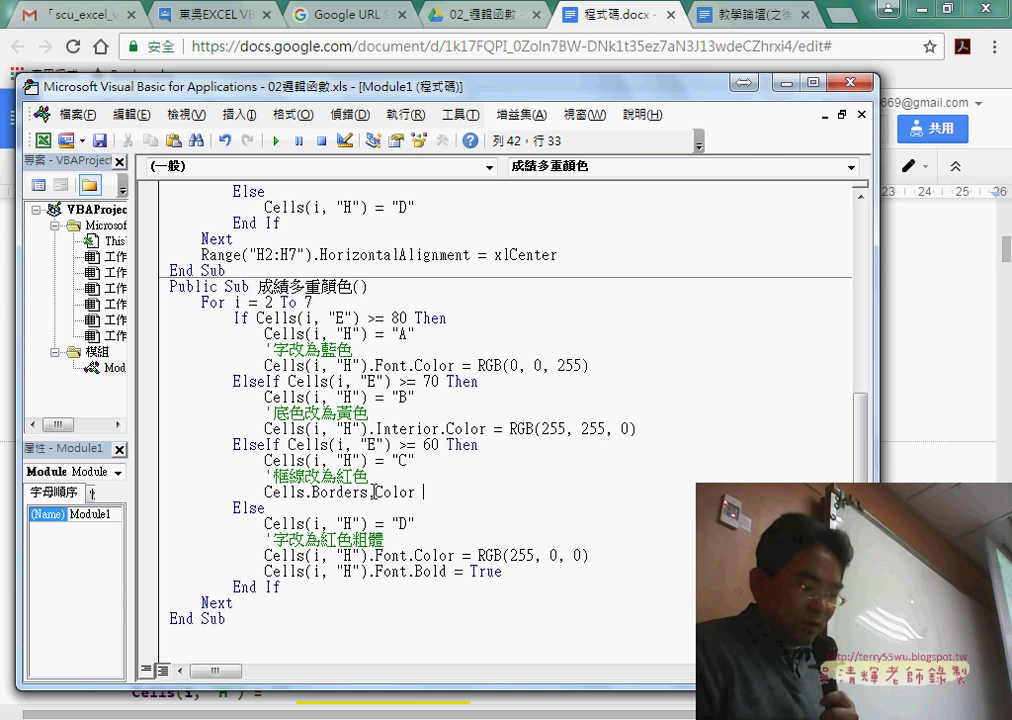
pyautogui.write('=rgb')
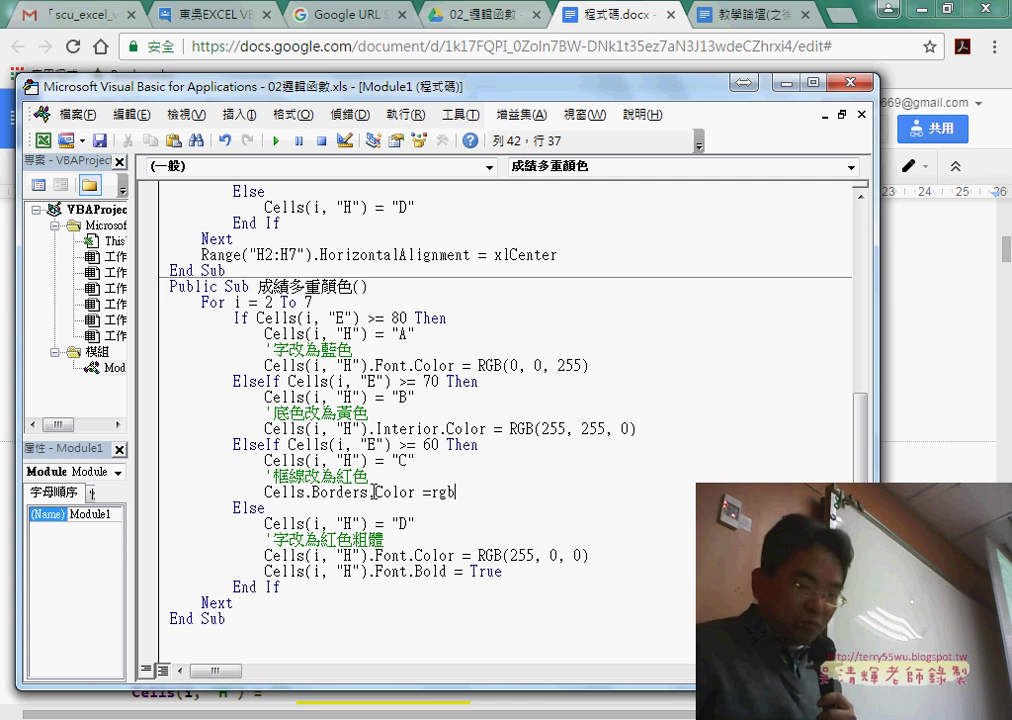
pyautogui.write('(2')
pyautogui.write('55')
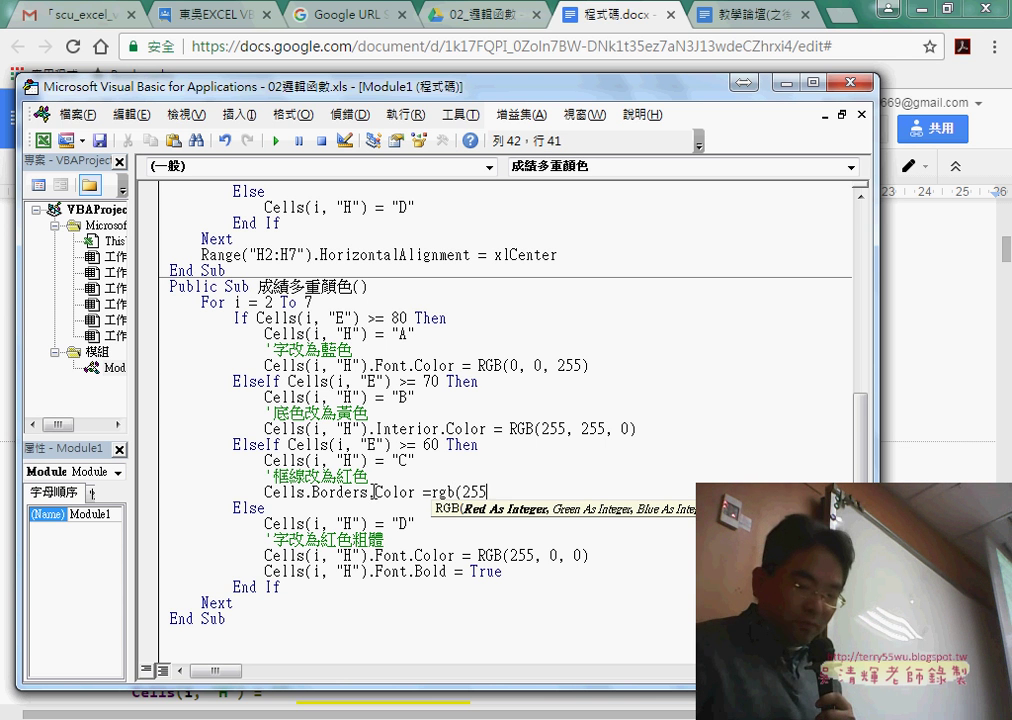
pyautogui.write(',0')
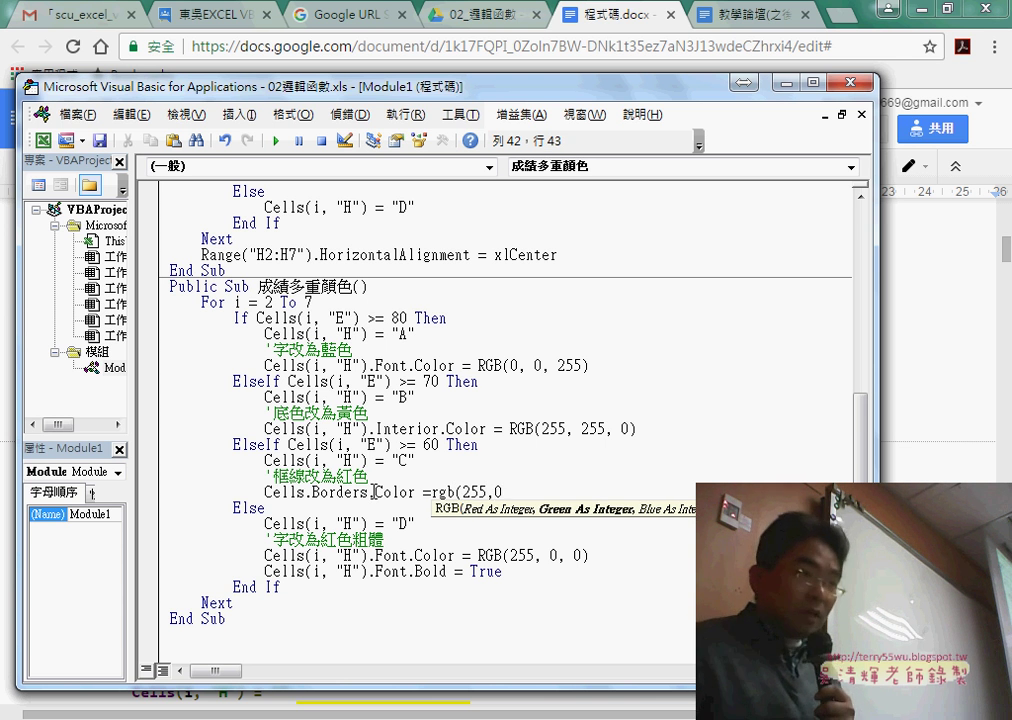
pyautogui.write(',0')
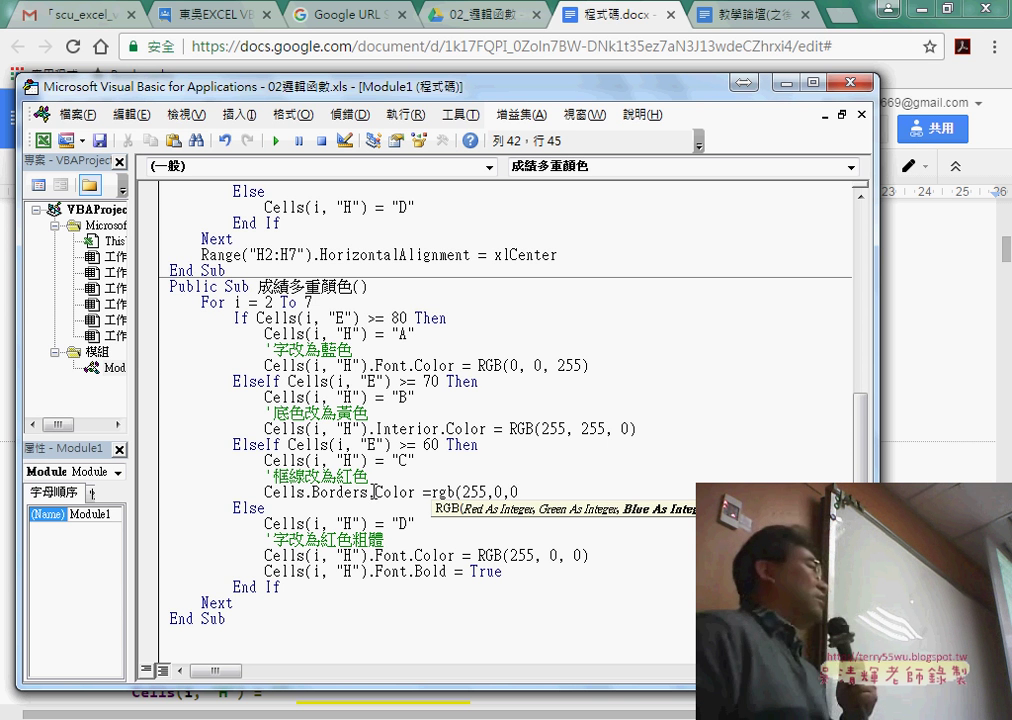
pyautogui.write(')')
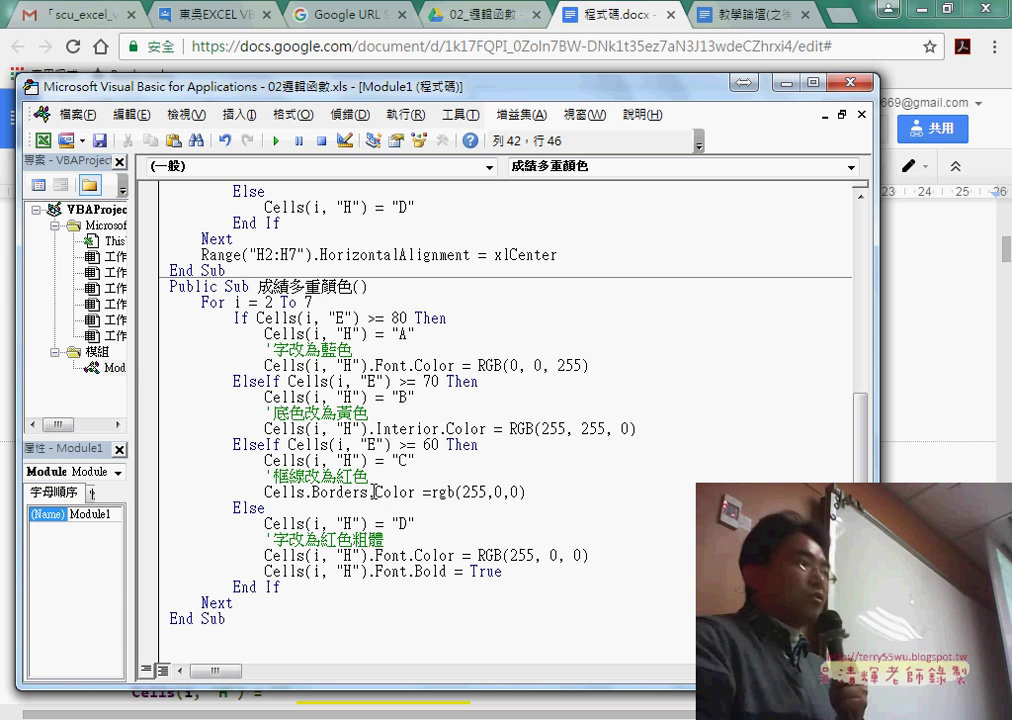
pyautogui.click(363, 512)
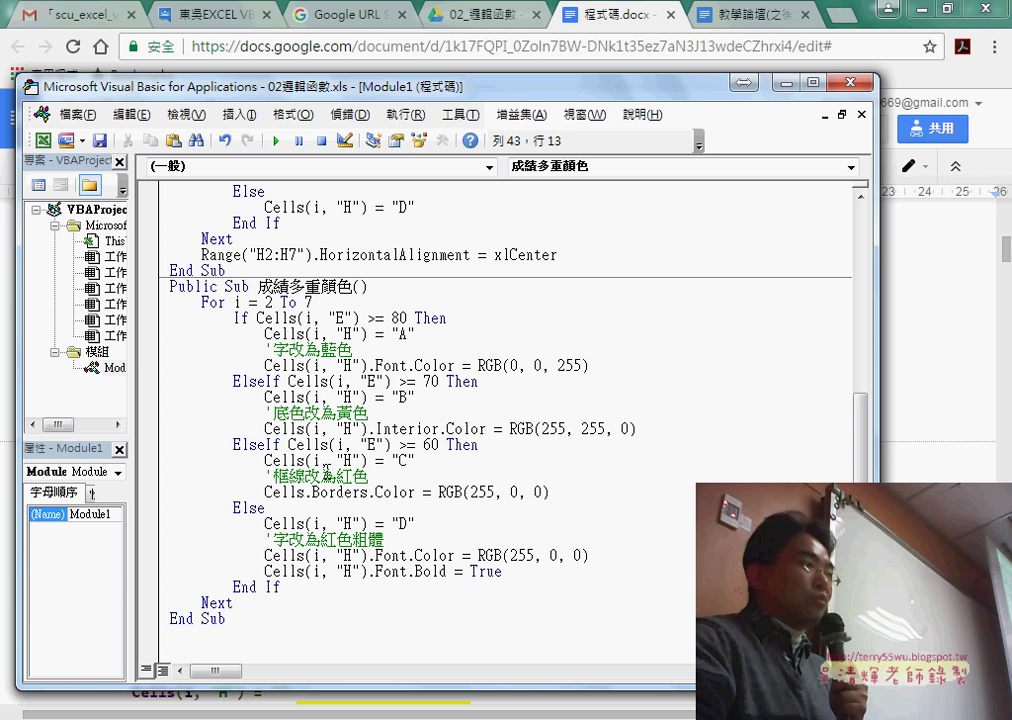
# Step: Copy (i, "H") from the line above and paste it after Cells
pyautogui.moveTo(304, 461); pyautogui.dragTo(367, 461)
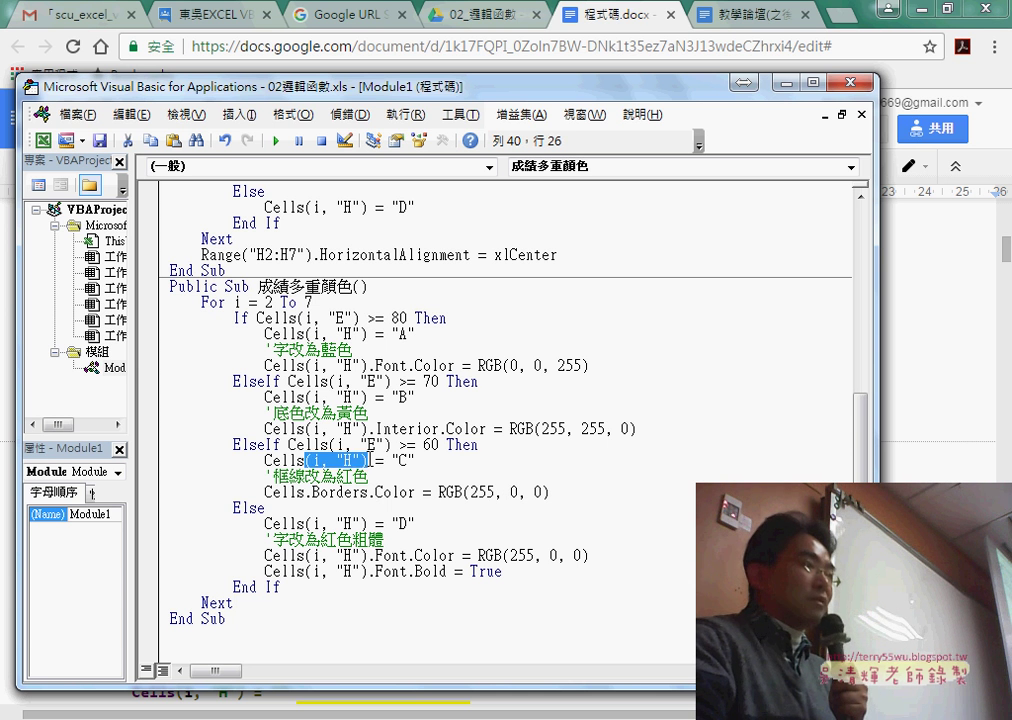
pyautogui.hotkey('ctrl', 'c')
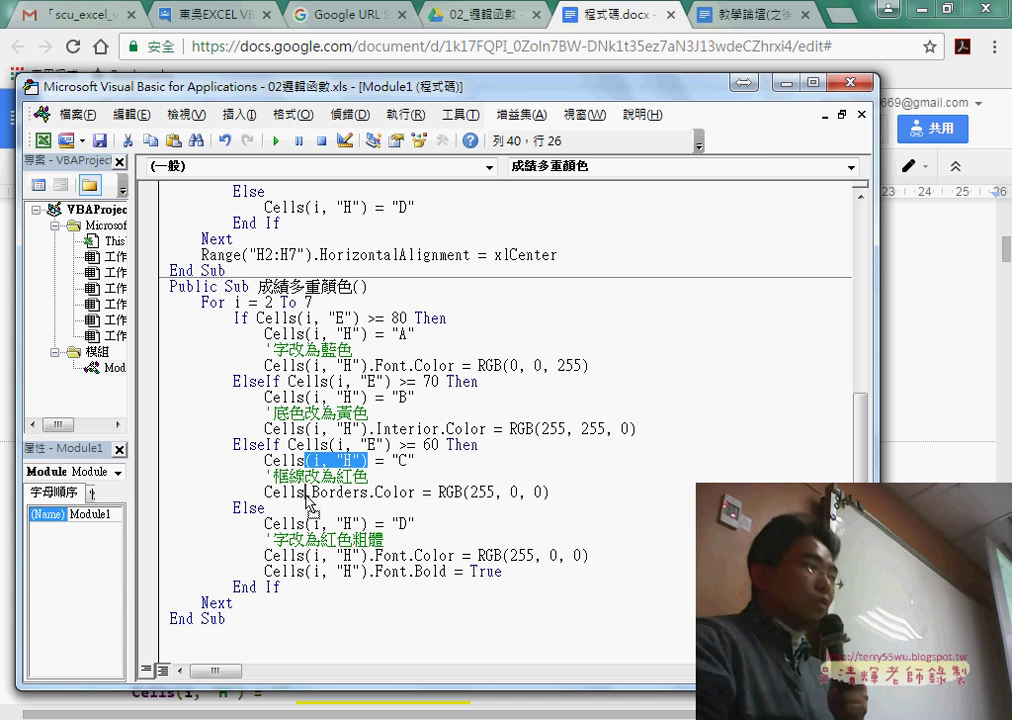
pyautogui.click(309, 492)
pyautogui.hotkey('ctrl', 'v')
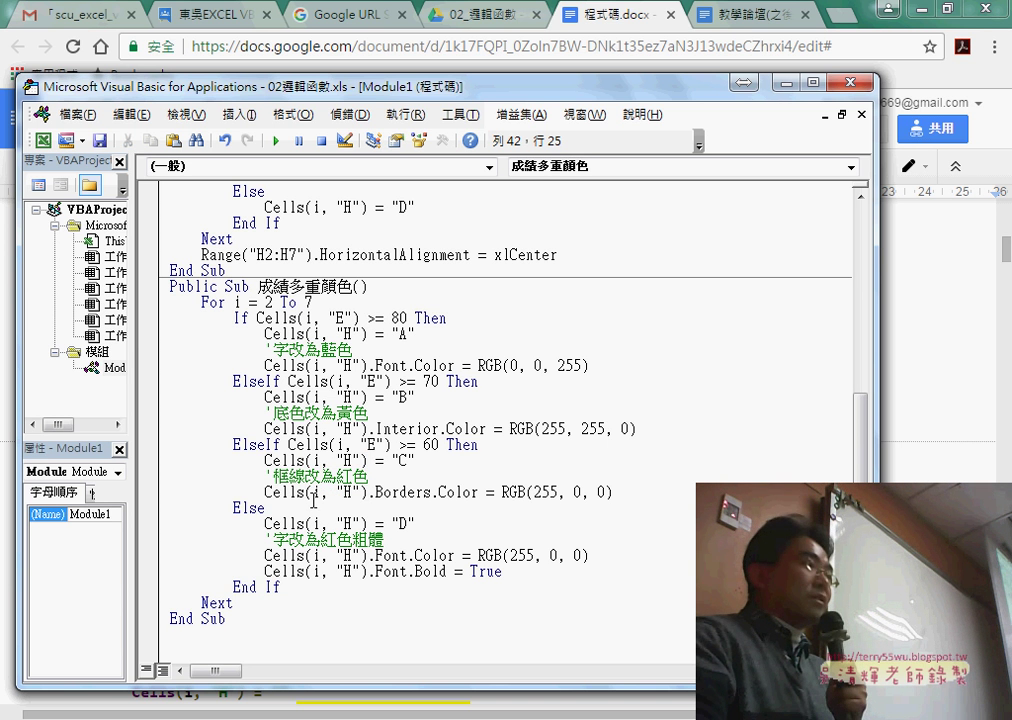
pyautogui.moveTo(305, 492); pyautogui.dragTo(265, 493)
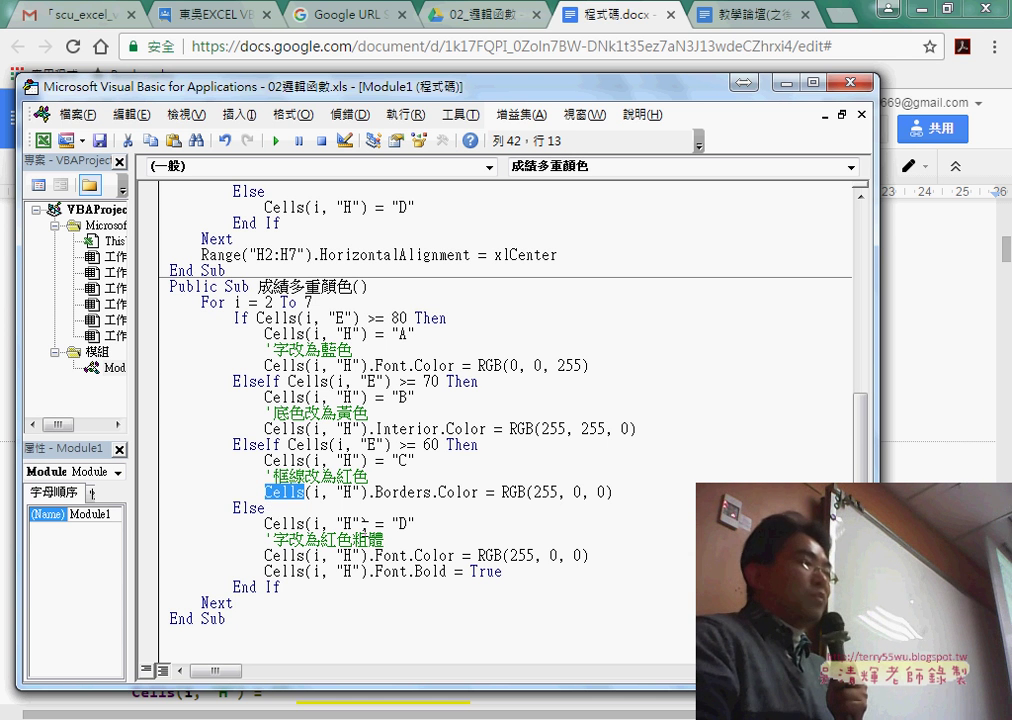
pyautogui.moveTo(391, 523); pyautogui.dragTo(418, 522)
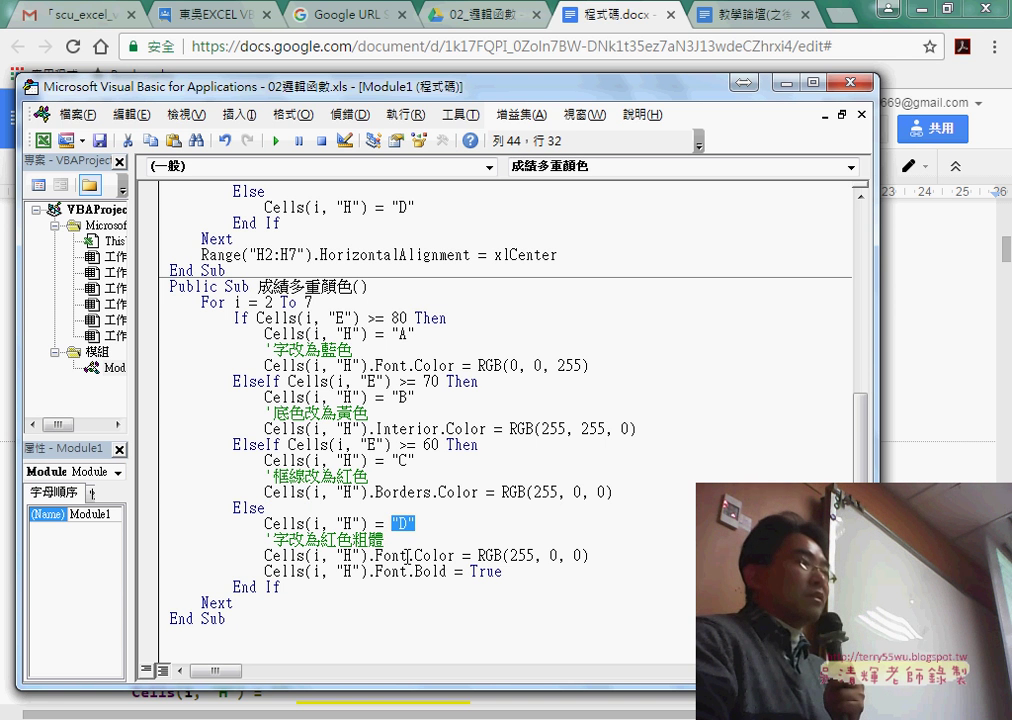
pyautogui.moveTo(370, 554); pyautogui.dragTo(589, 556)
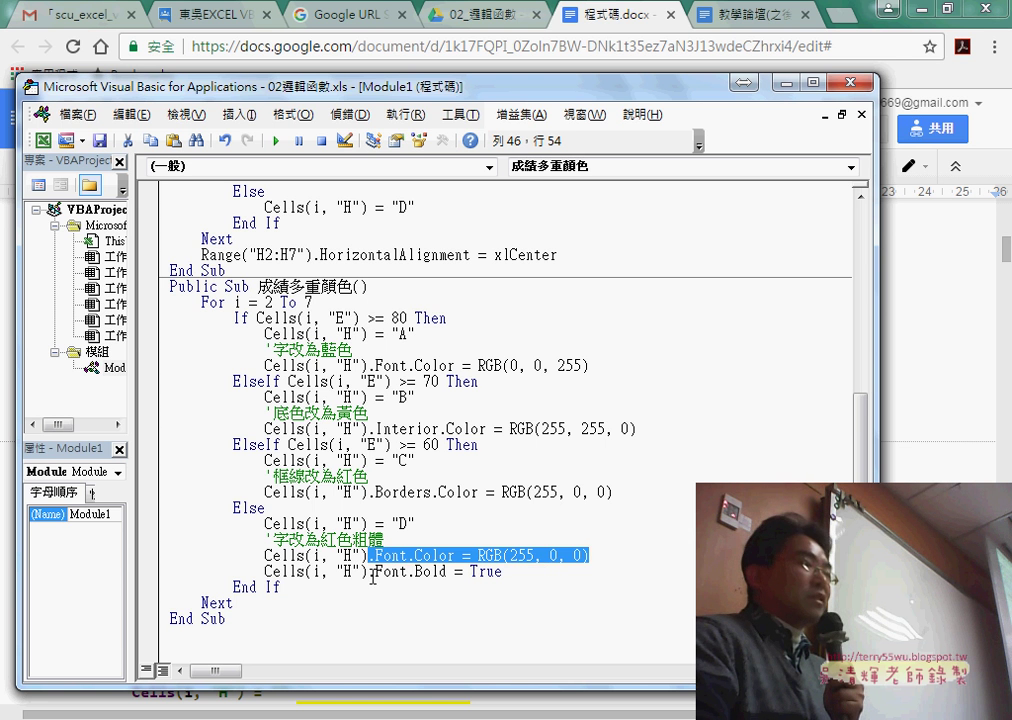
pyautogui.moveTo(407, 572); pyautogui.dragTo(444, 573)
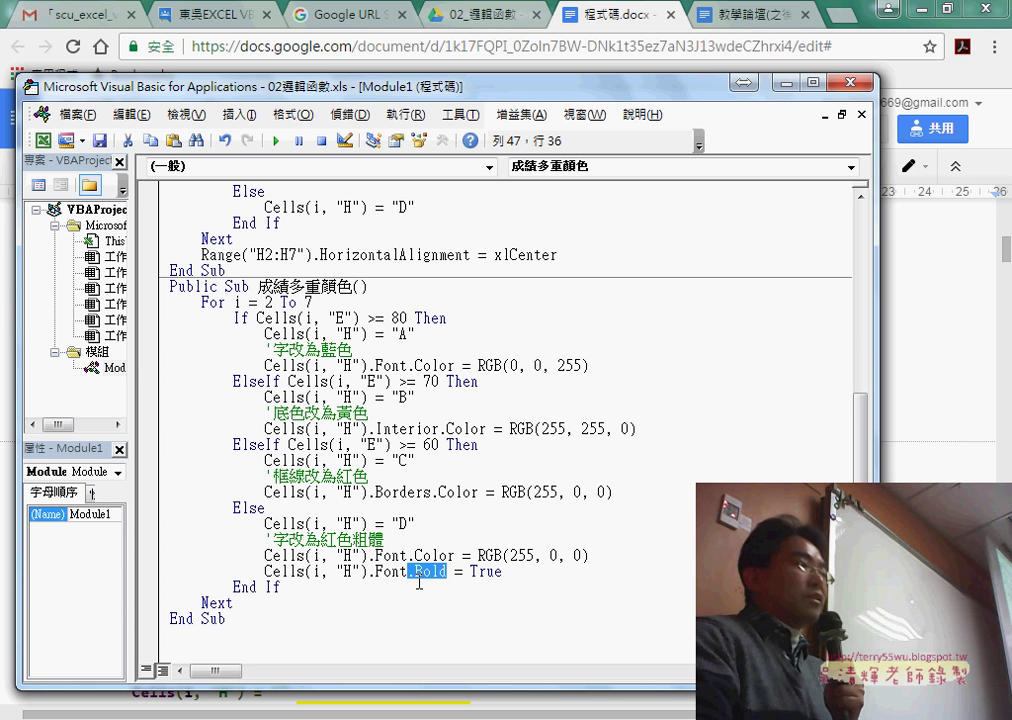
pyautogui.moveTo(367, 572); pyautogui.dragTo(306, 572)
pyautogui.hotkey('ctrl', 'c')
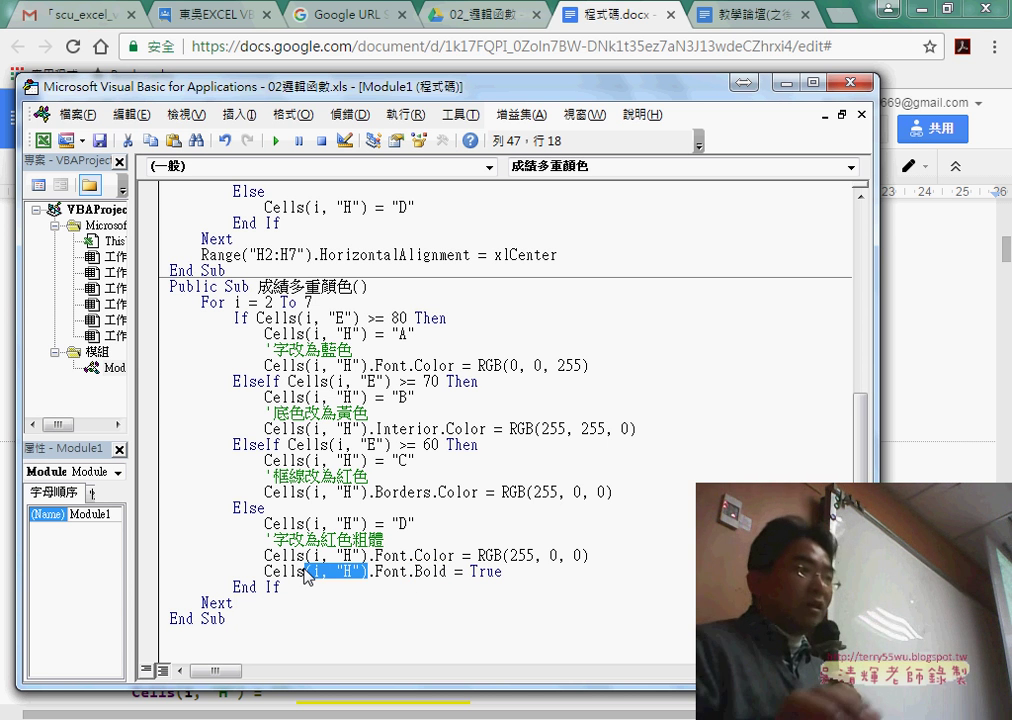
pyautogui.press('Delete')
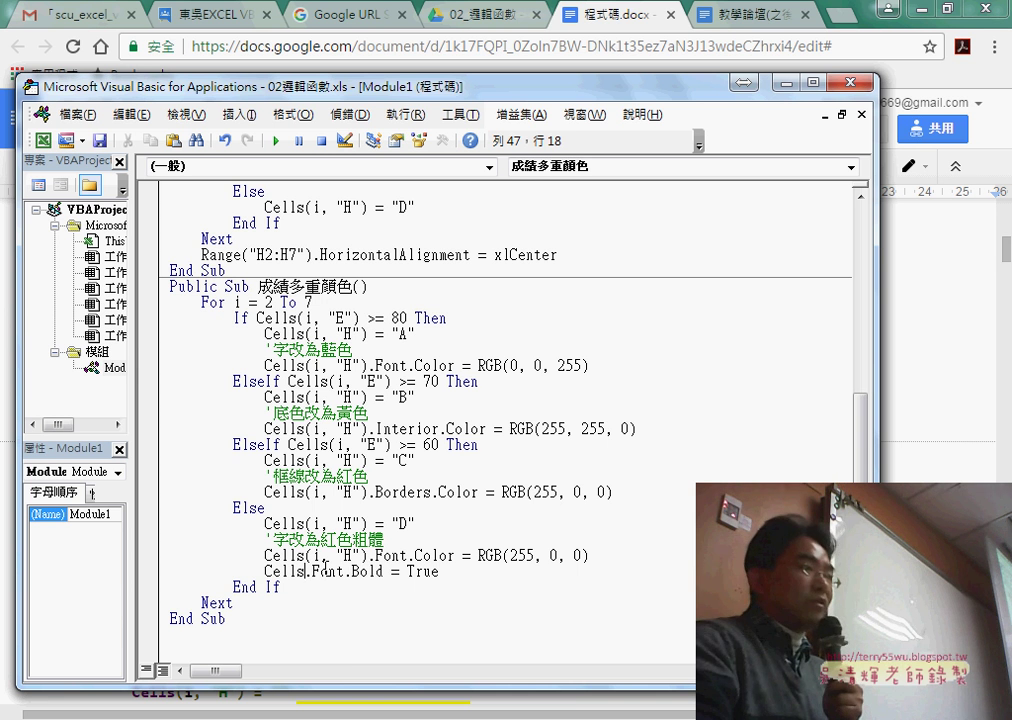
pyautogui.moveTo(345, 571); pyautogui.dragTo(448, 573)
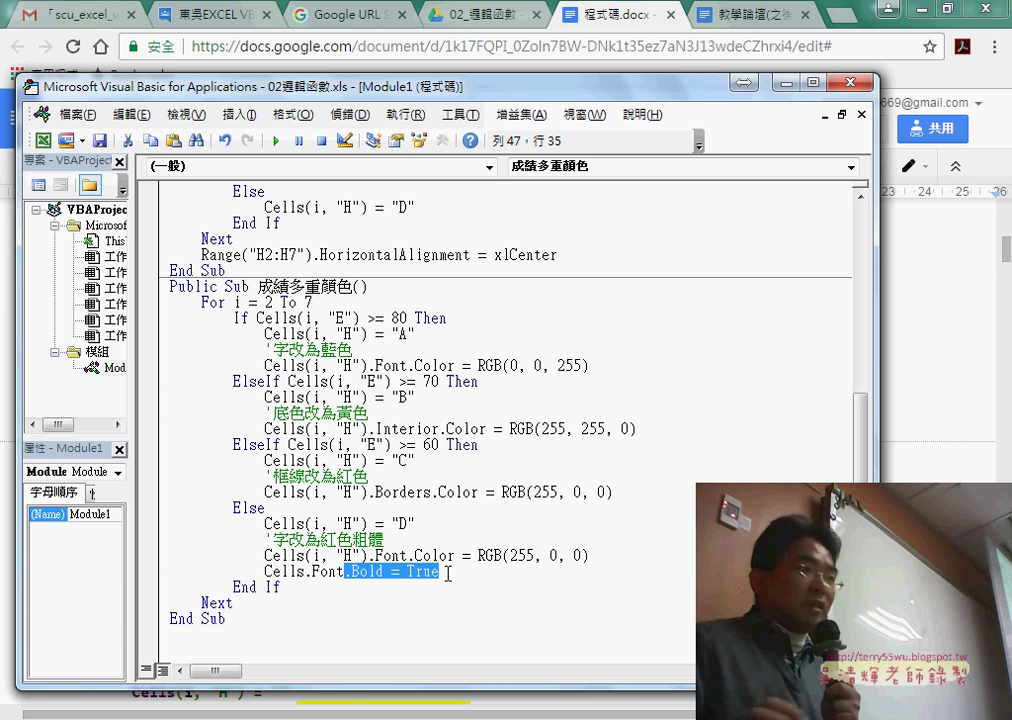
pyautogui.write('.')
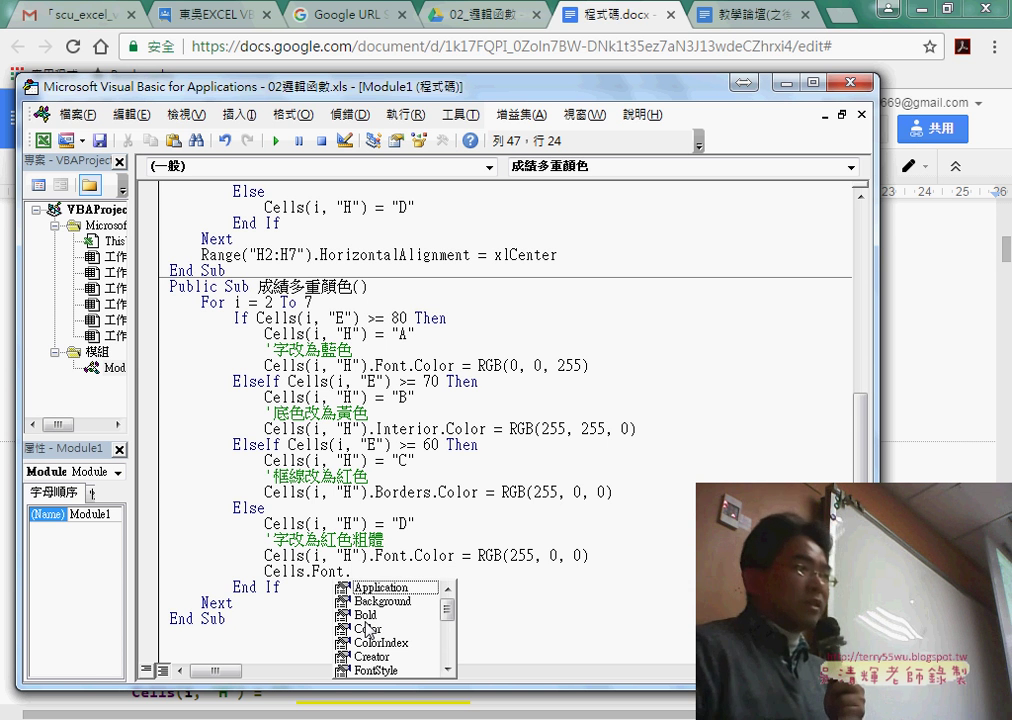
pyautogui.write('i')
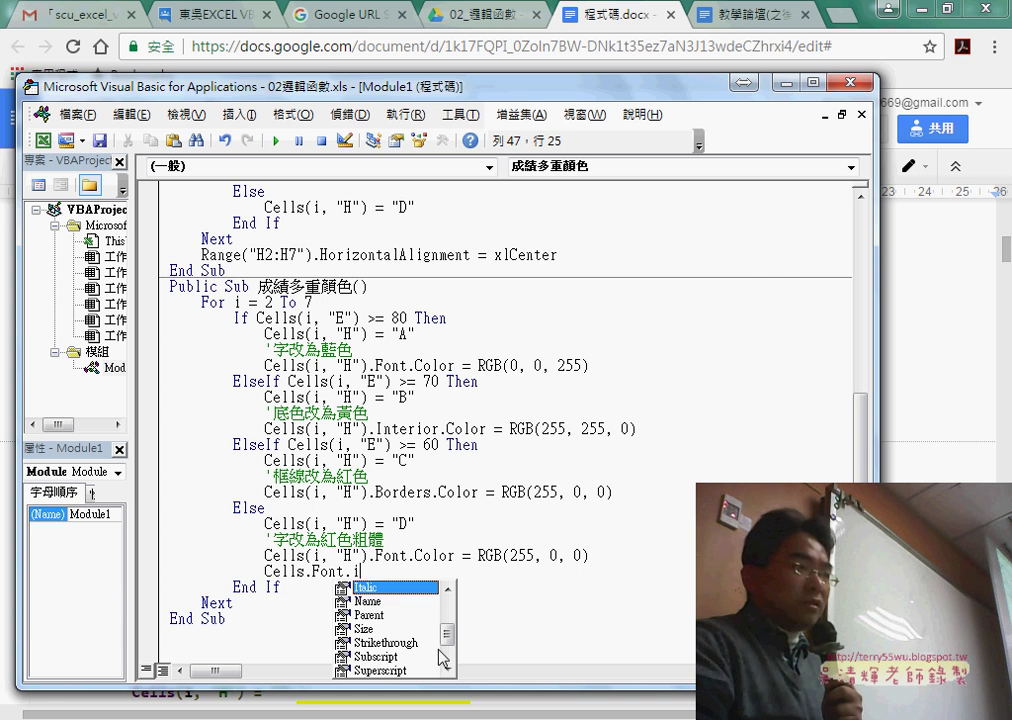
pyautogui.moveTo(447, 641); pyautogui.dragTo(448, 634)
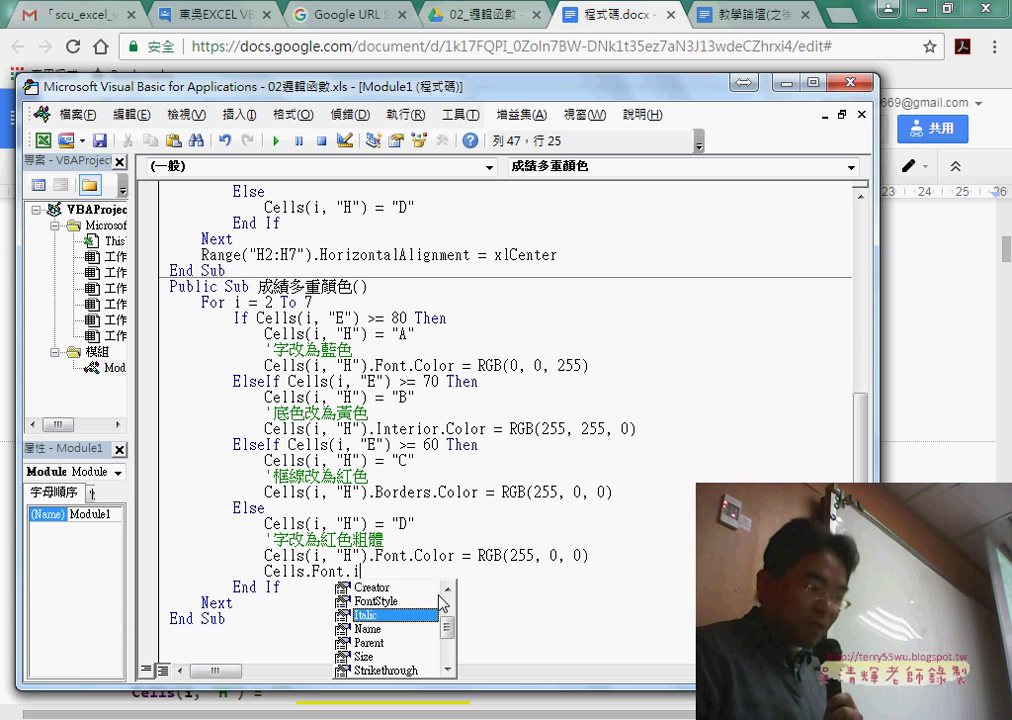
pyautogui.press('BackSpace')
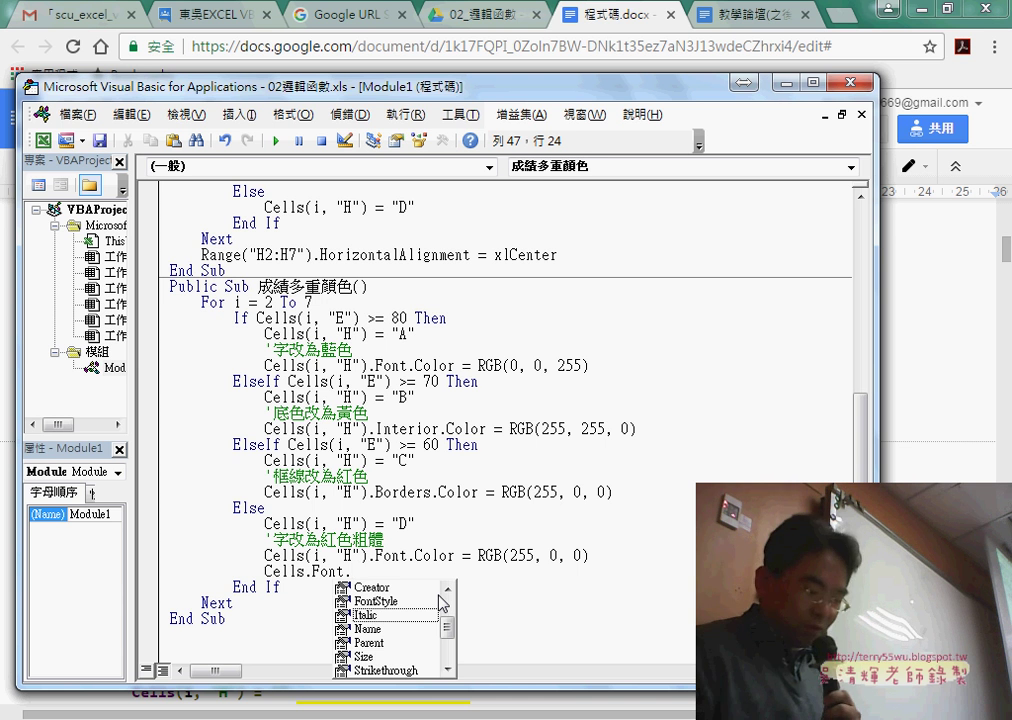
pyautogui.write('b')
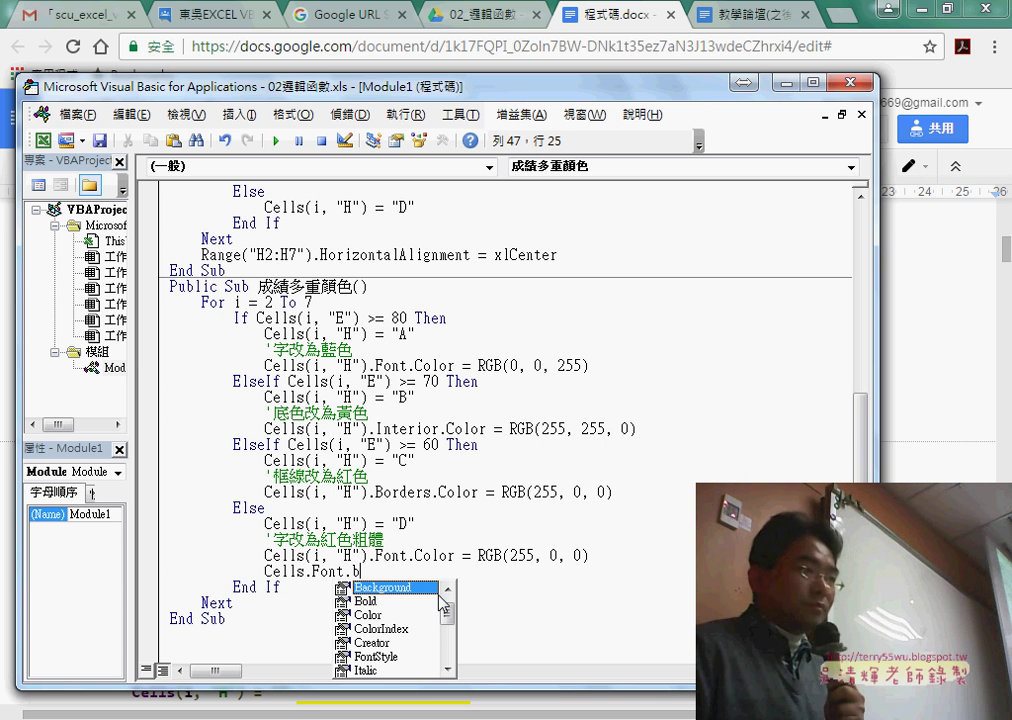
pyautogui.write('old')
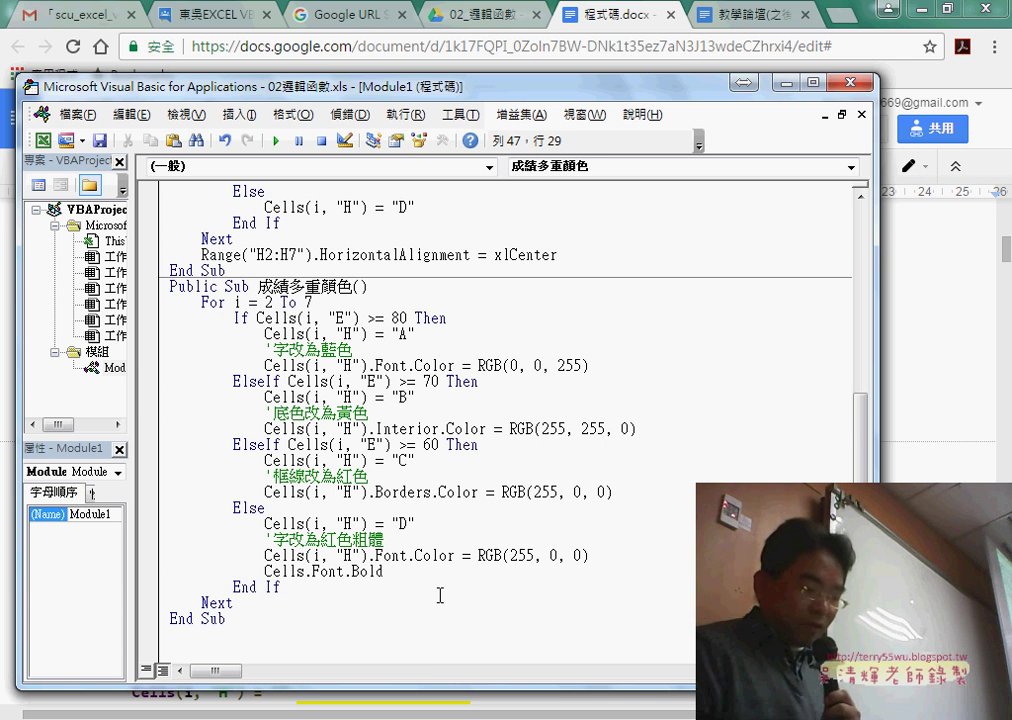
pyautogui.write(' t')
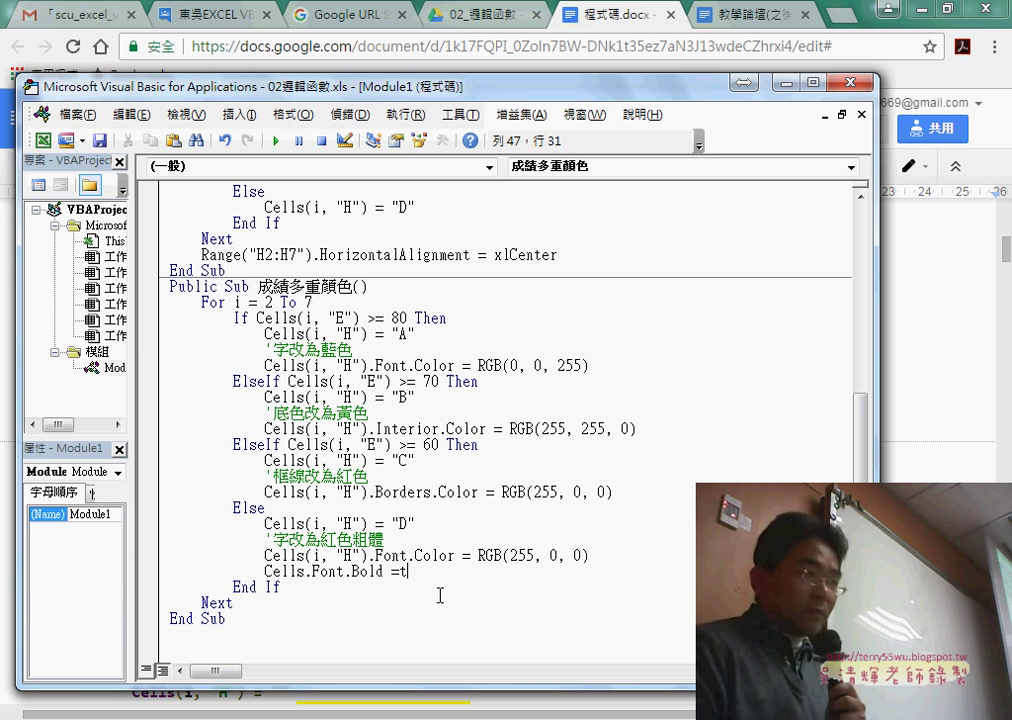
pyautogui.write('rue')
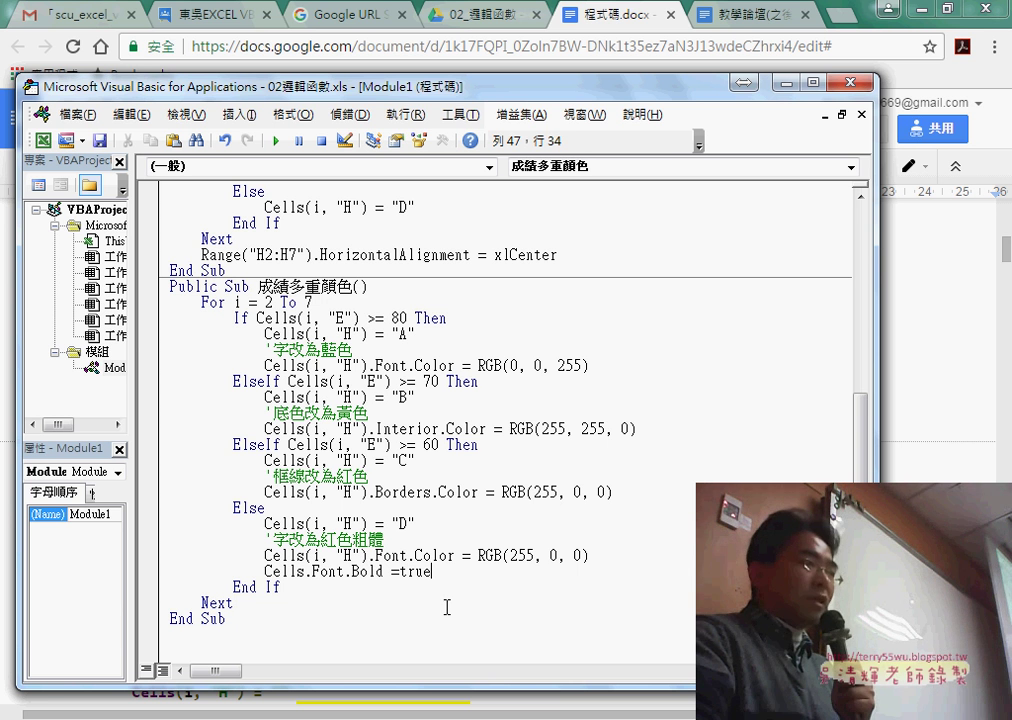
pyautogui.press('Down')
pyautogui.press('Down')
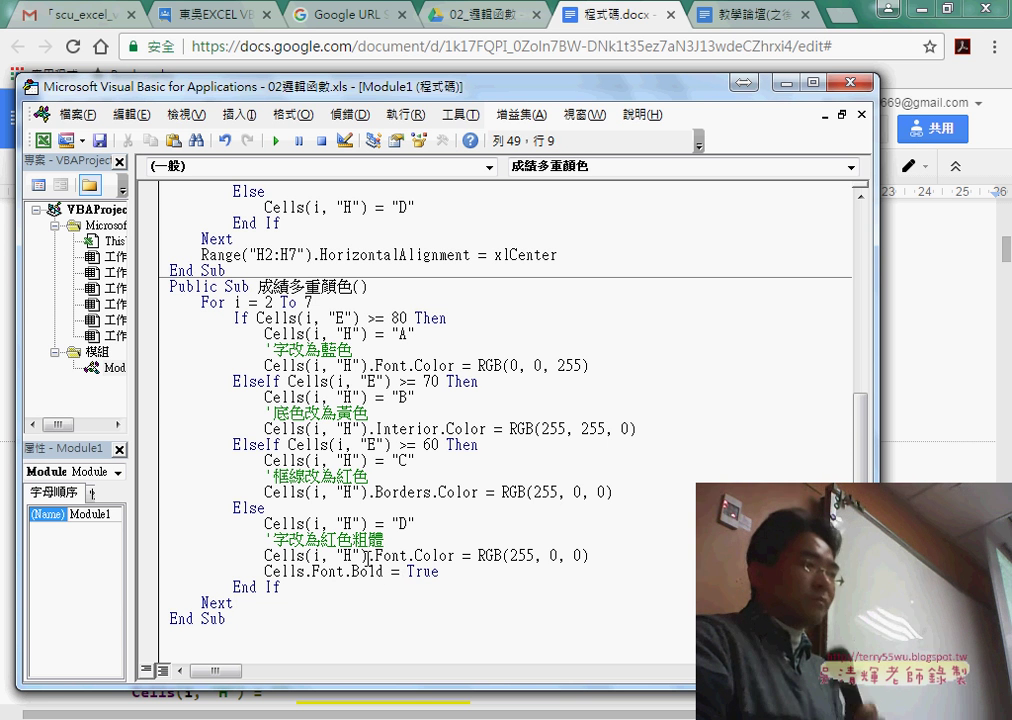
pyautogui.moveTo(367, 556); pyautogui.dragTo(312, 556)
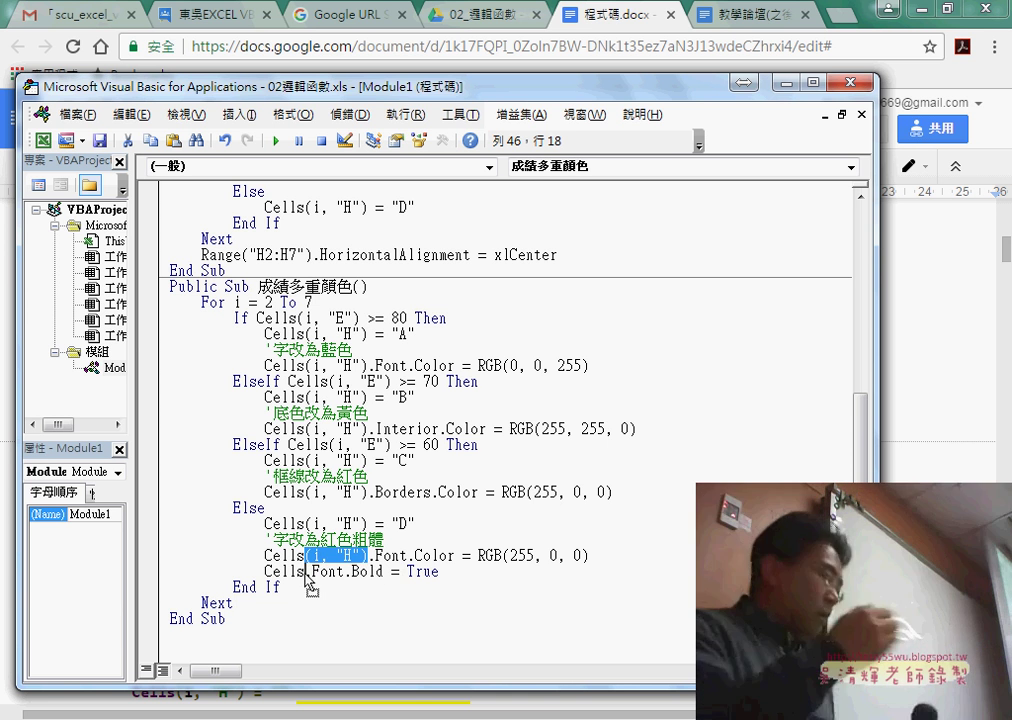
pyautogui.click(305, 571)
pyautogui.hotkey('ctrl', 'v')
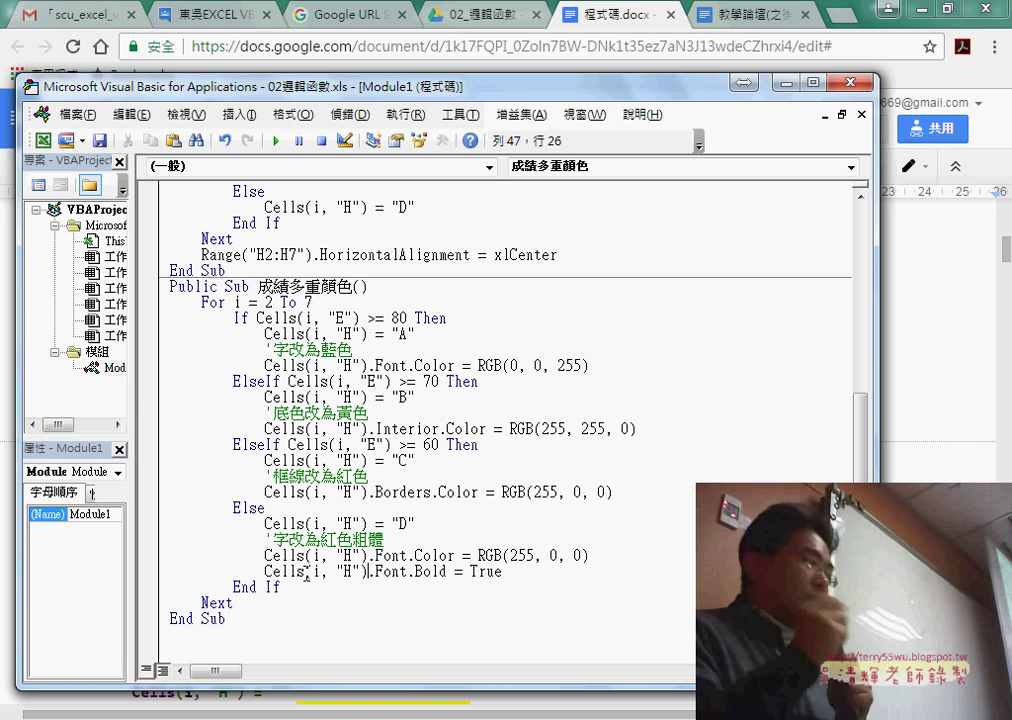